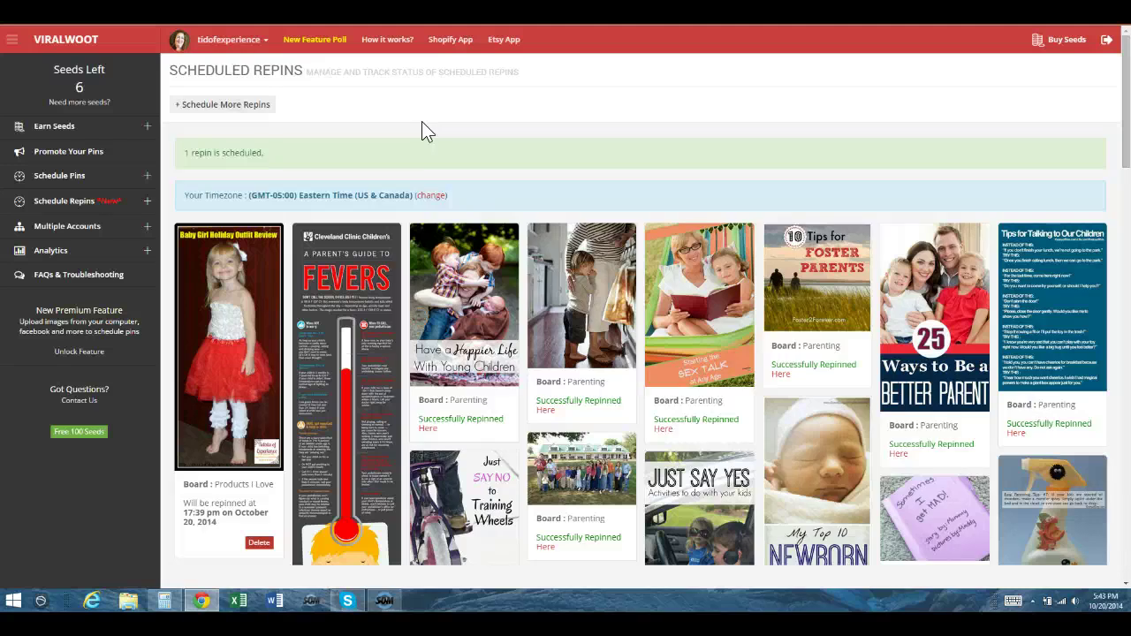
Step: Start a new repin batch and search Pinterest pins for 'parenting tips' using the keyword suggestion
{"action": "left_click", "coordinate": [199, 99]}
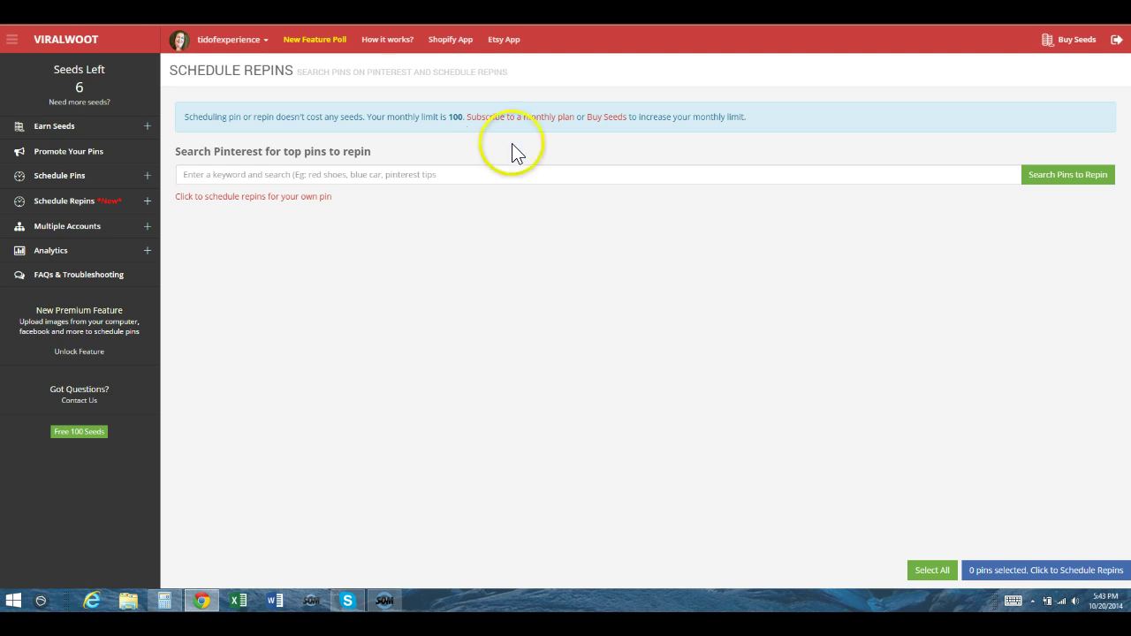
{"action": "left_click", "coordinate": [276, 178]}
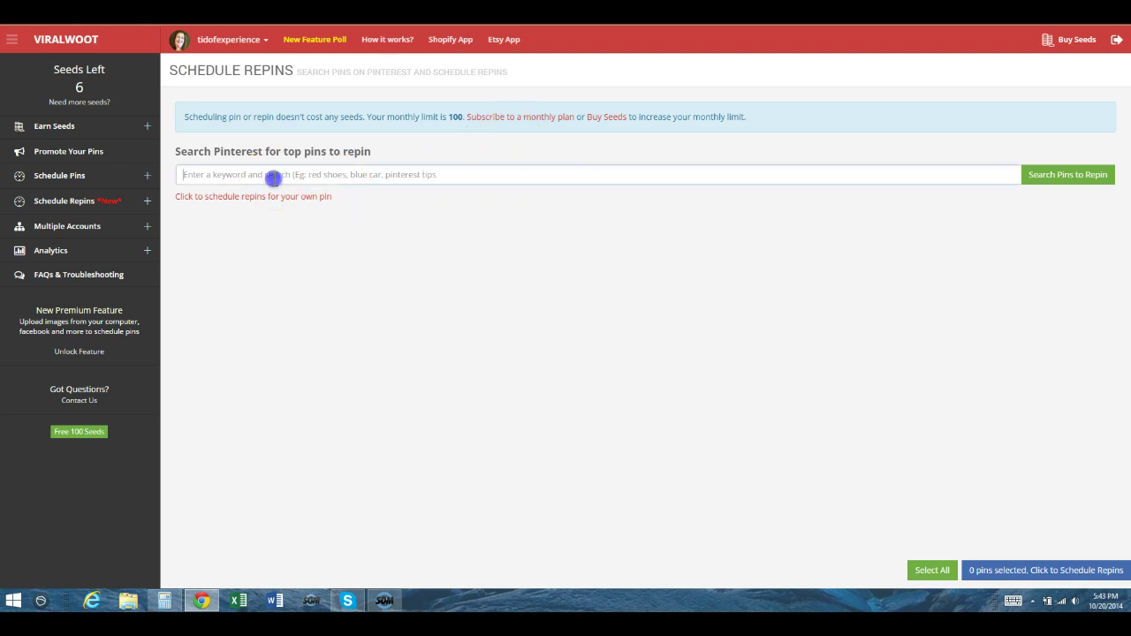
{"action": "type", "text": "parenting tips"}
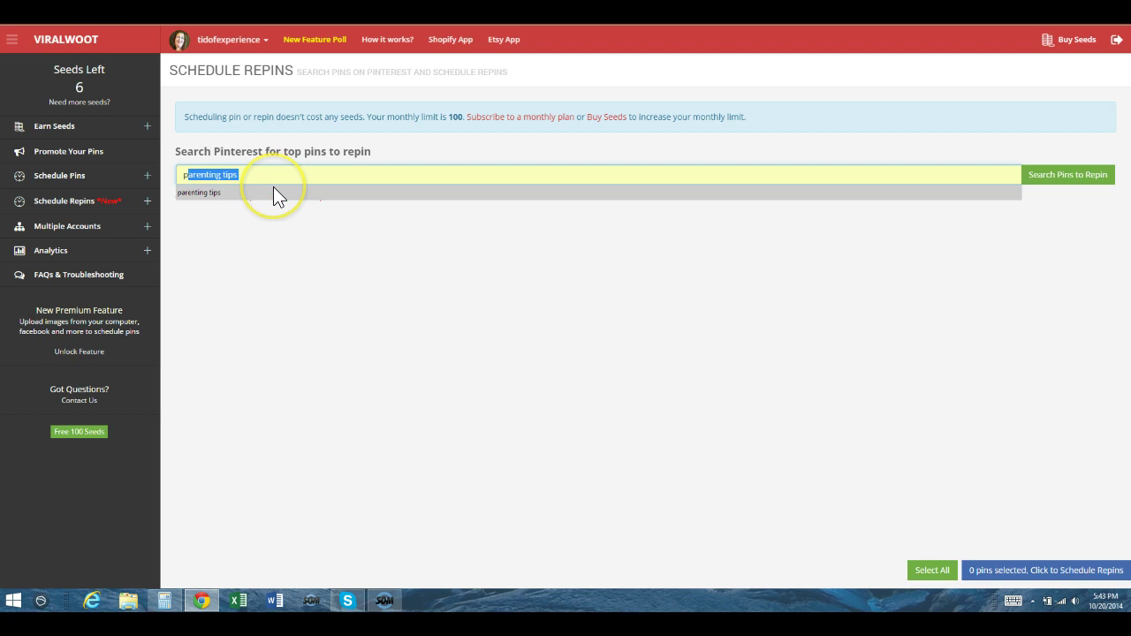
{"action": "left_click", "coordinate": [273, 187]}
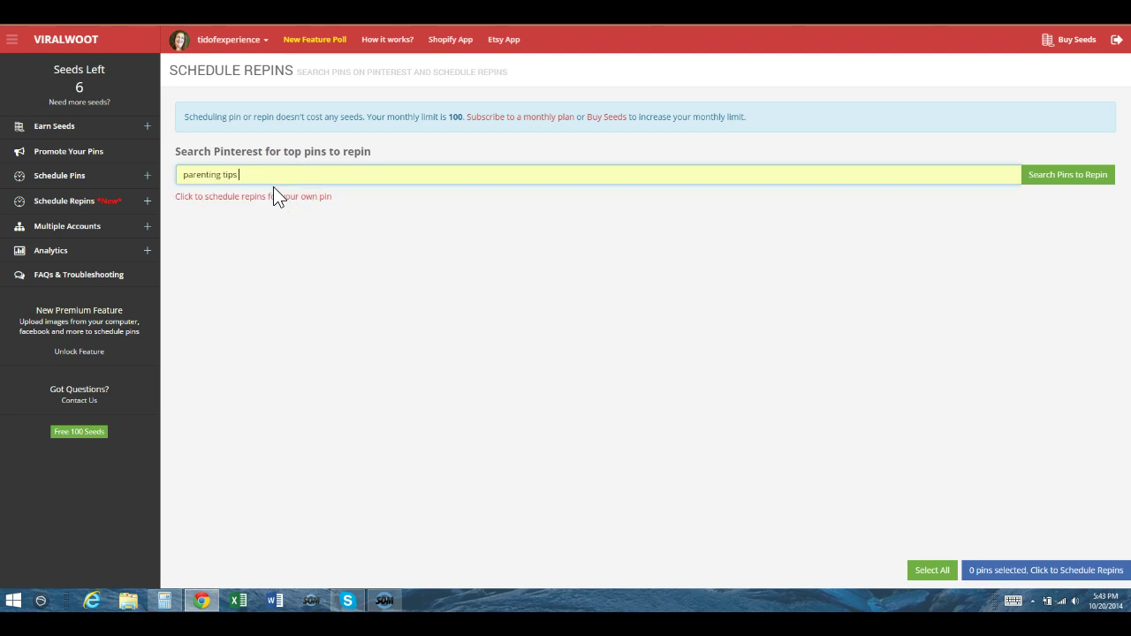
{"action": "left_click", "coordinate": [1038, 180]}
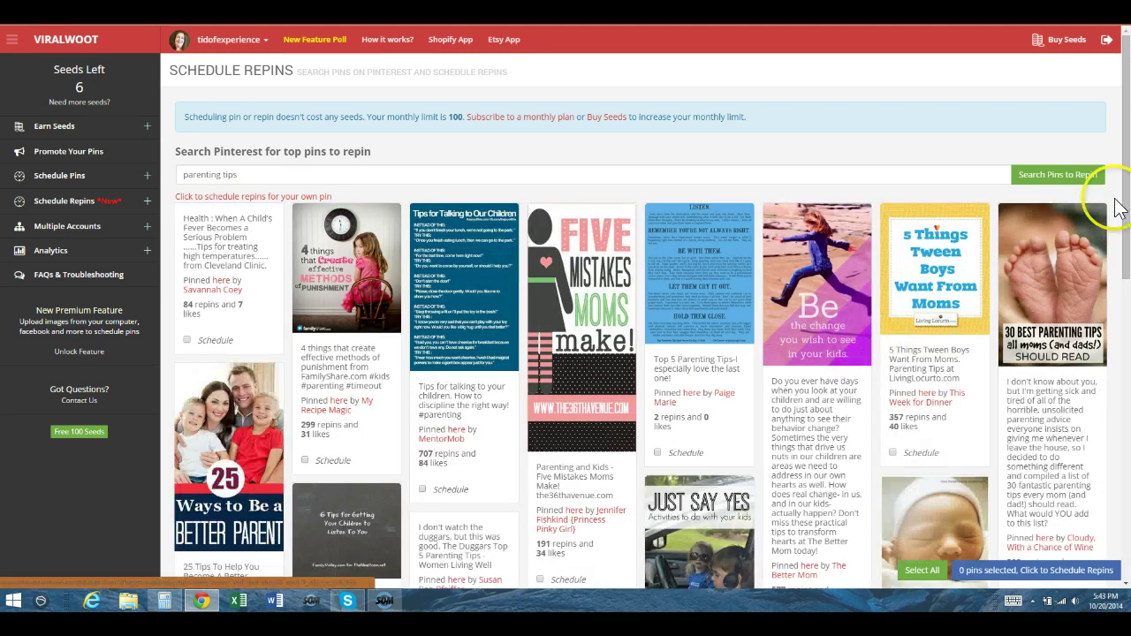
Step: Shorten the search keyword from 'parenting tips' to 'parenting' and rerun the pin search
{"action": "mouse_move", "coordinate": [1127, 113]}
{"action": "left_mouse_down"}
{"action": "mouse_move", "coordinate": [1129, 459]}
{"action": "mouse_move", "coordinate": [1125, 106]}
{"action": "left_mouse_up"}
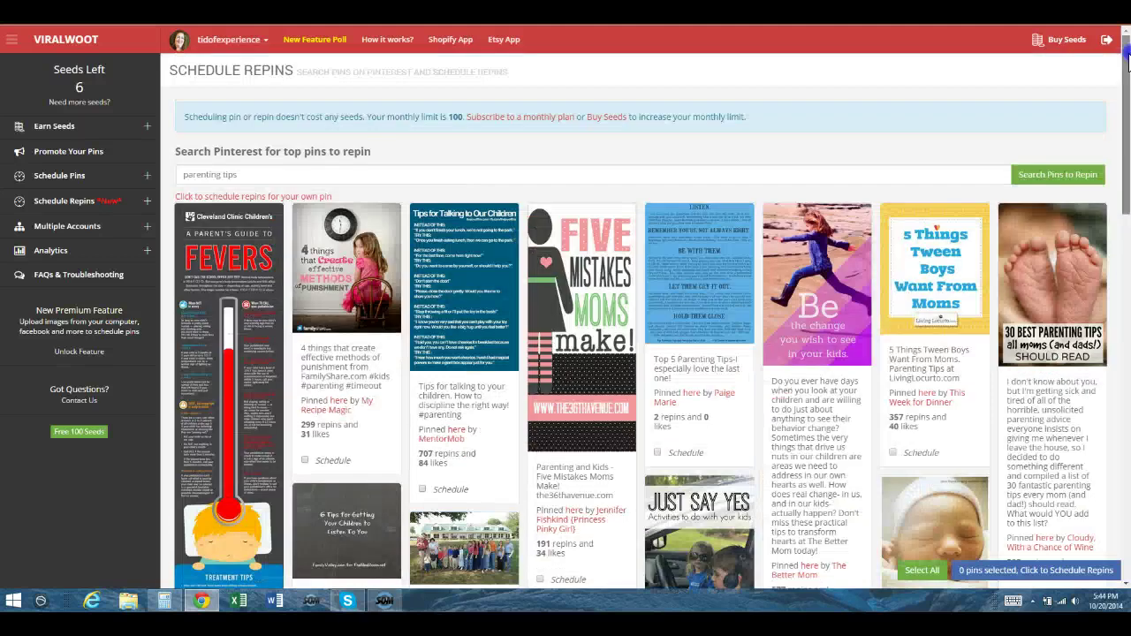
{"action": "left_click", "coordinate": [294, 178]}
{"action": "key", "text": "BackSpace"}
{"action": "key", "text": "BackSpace"}
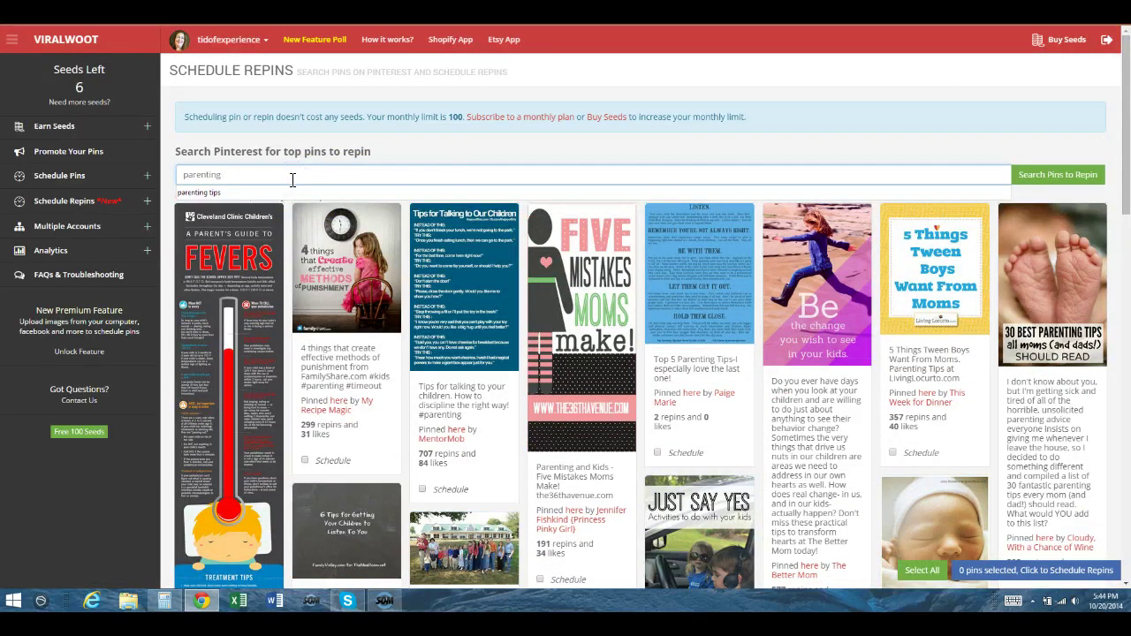
{"action": "left_click", "coordinate": [1041, 174]}
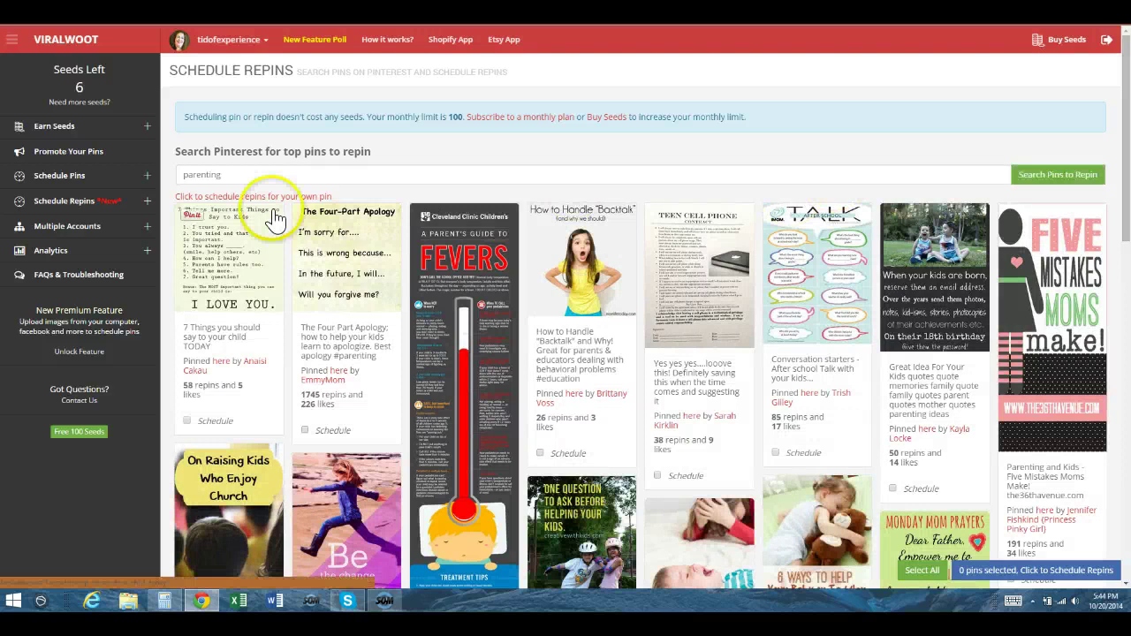
Step: Replace the keyword with 'raising teenagers' and search for matching pins
{"action": "left_click", "coordinate": [237, 176]}
{"action": "type", "text": "p"}
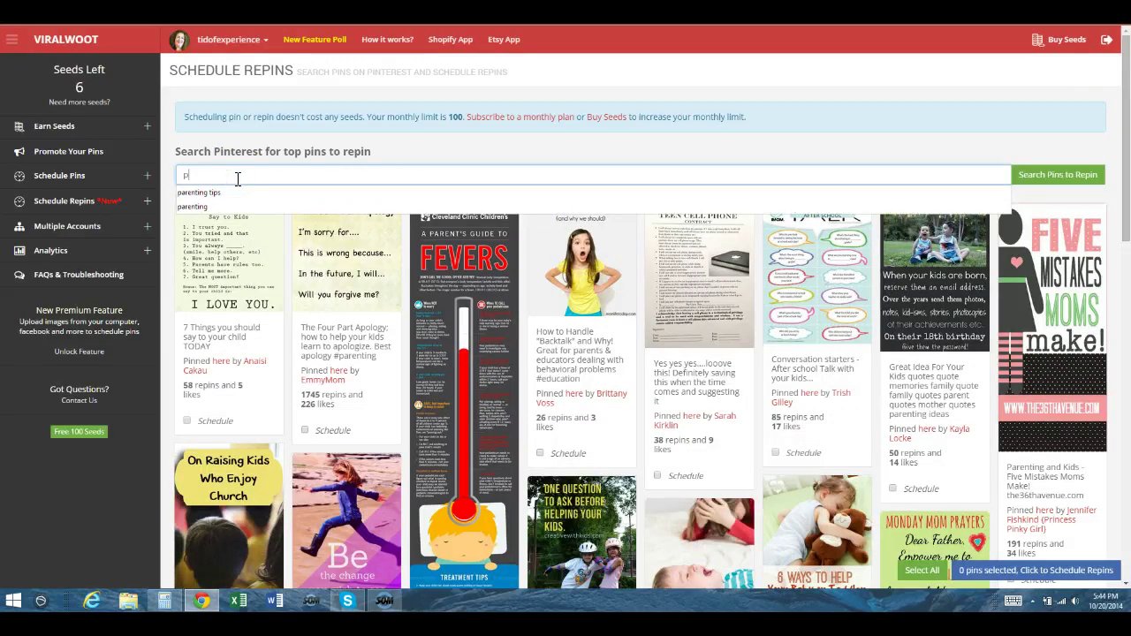
{"action": "key", "text": "BackSpace"}
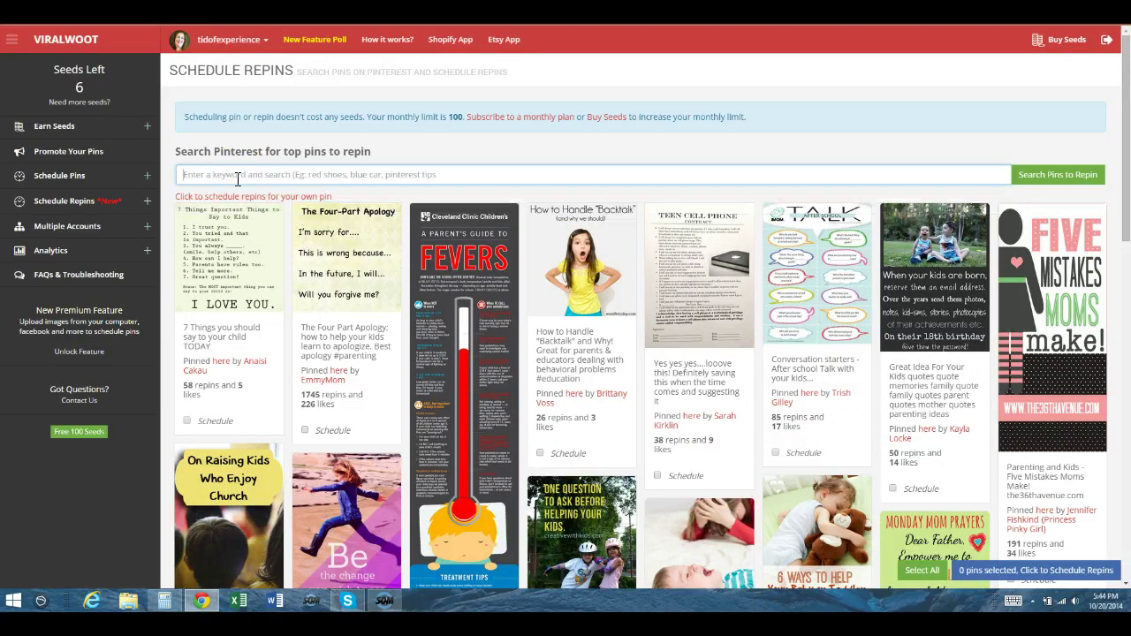
{"action": "type", "text": "raising teenagers"}
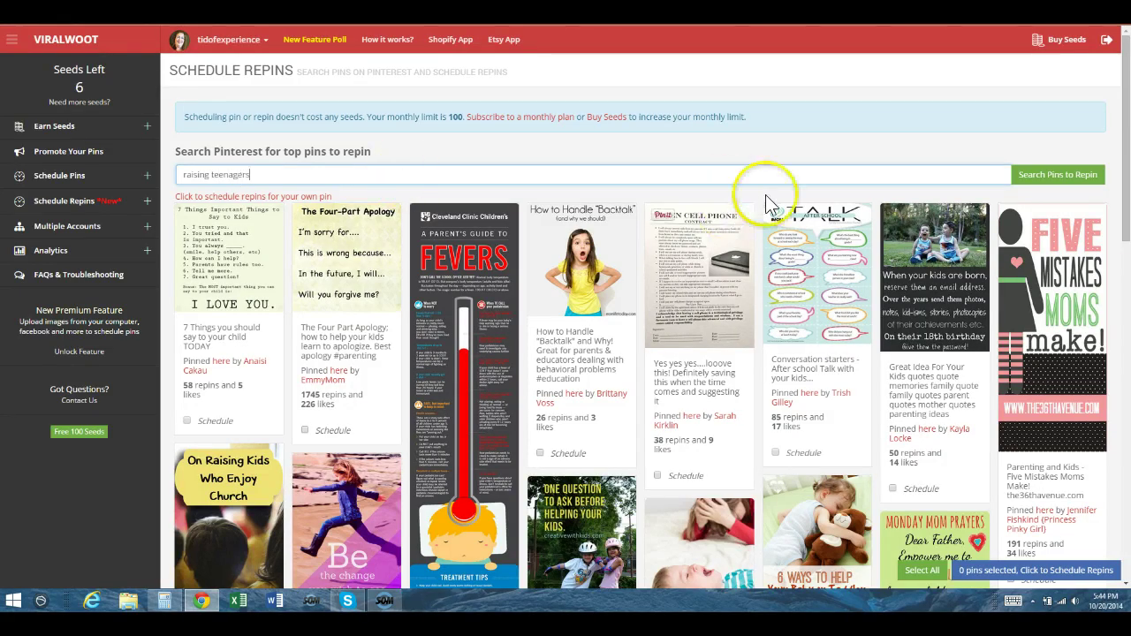
{"action": "left_click", "coordinate": [1071, 180]}
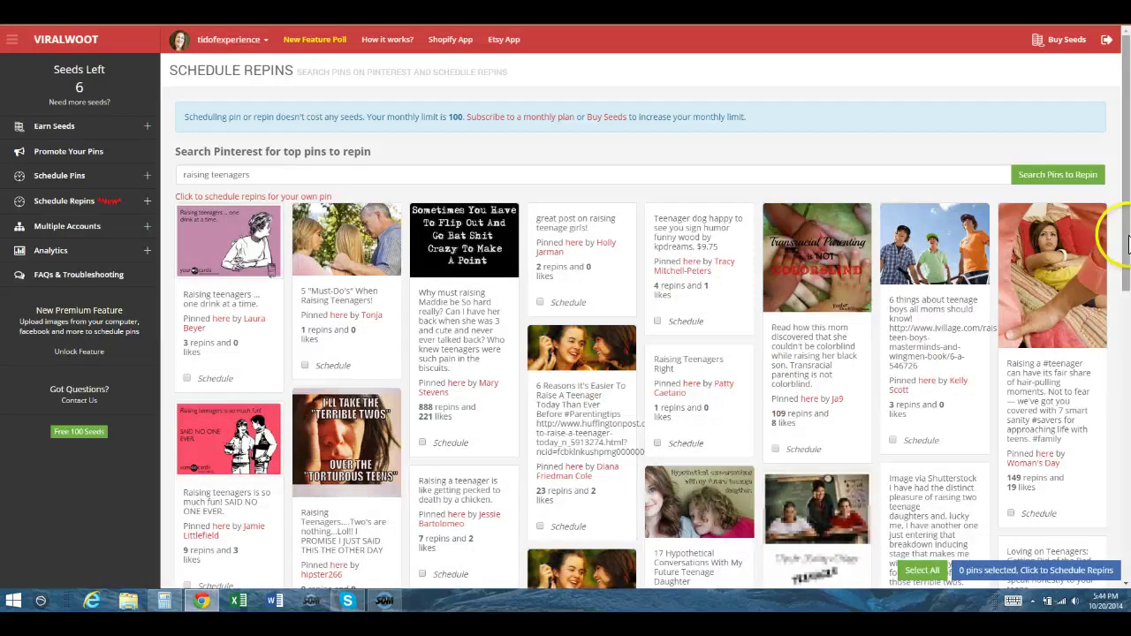
Step: Select all 25 result pins and continue to their scheduling details
{"action": "scroll", "coordinate": [1128, 257], "scroll_direction": "down", "scroll_amount": 2}
{"action": "left_click_drag", "start_coordinate": [1128, 257], "coordinate": [1127, 583]}
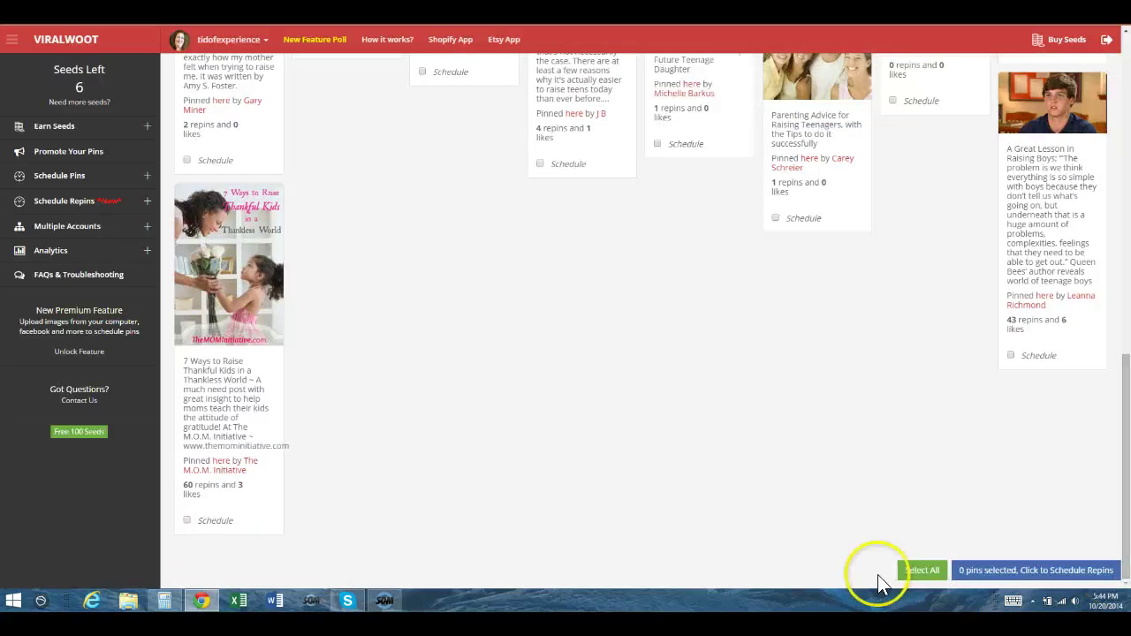
{"action": "left_click", "coordinate": [916, 572]}
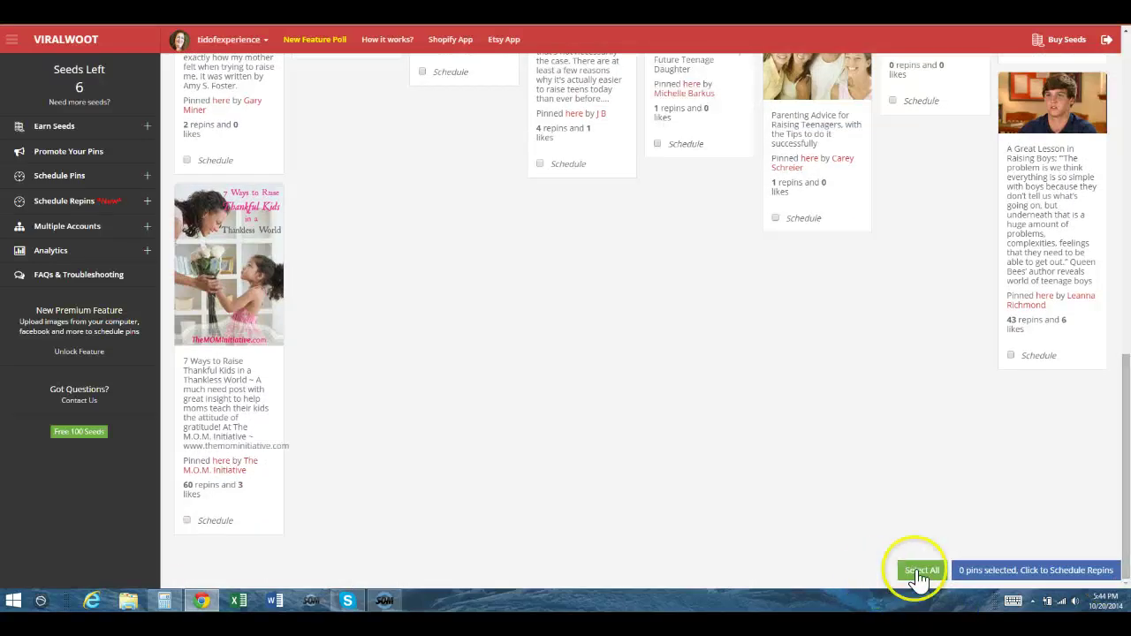
{"action": "left_click", "coordinate": [1033, 575]}
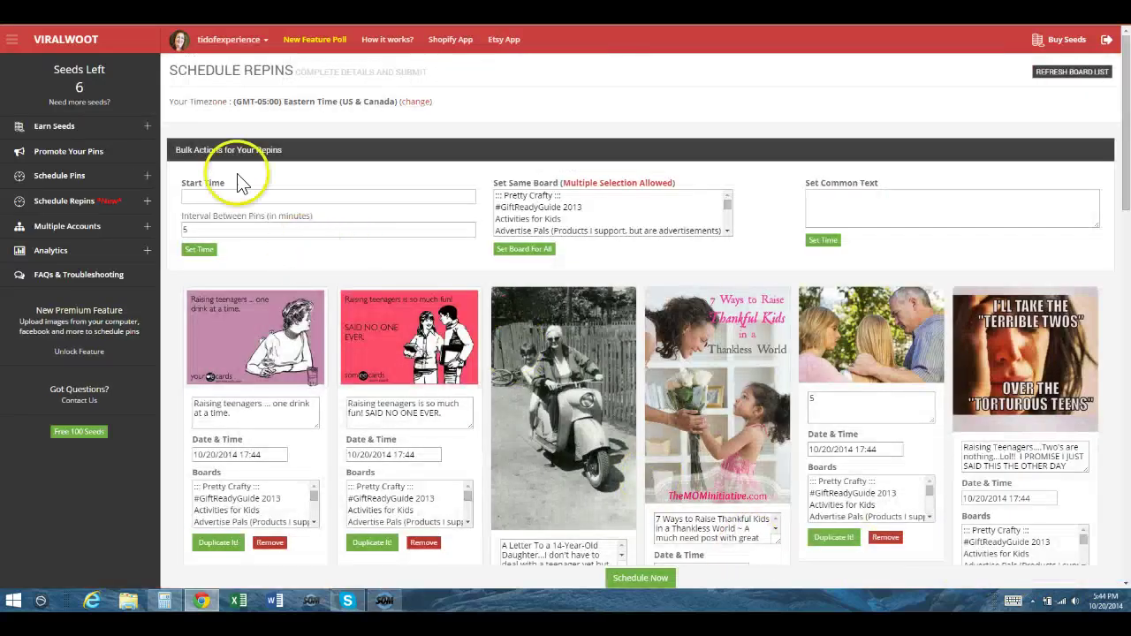
Step: Set the batch's start time to 21:43 in the date-time picker
{"action": "left_click", "coordinate": [220, 200]}
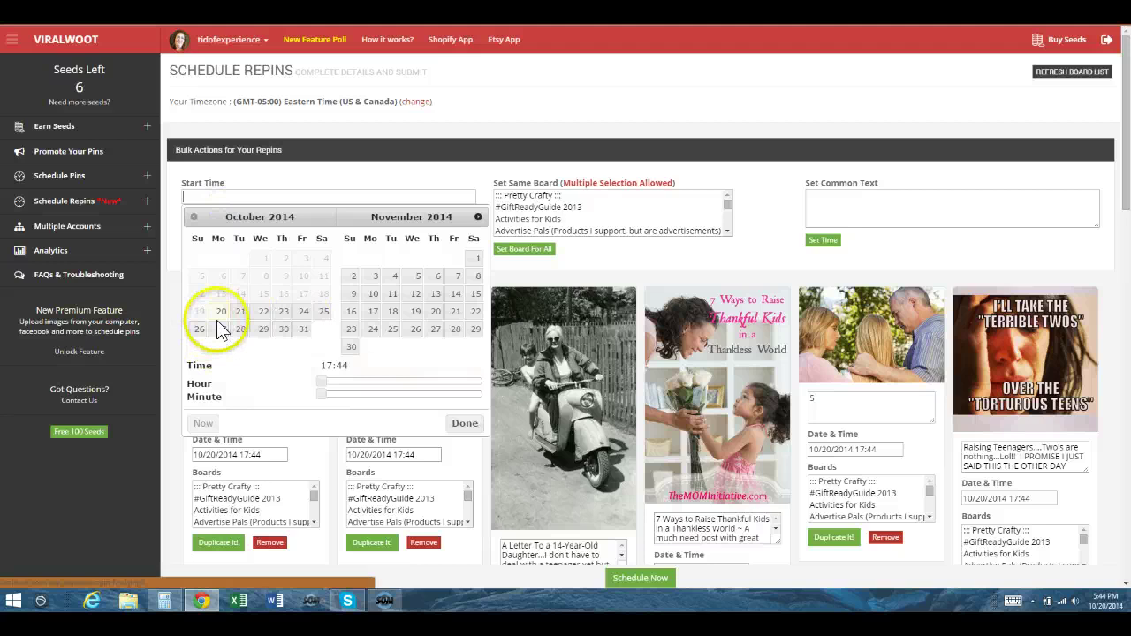
{"action": "left_click_drag", "start_coordinate": [324, 383], "coordinate": [422, 385]}
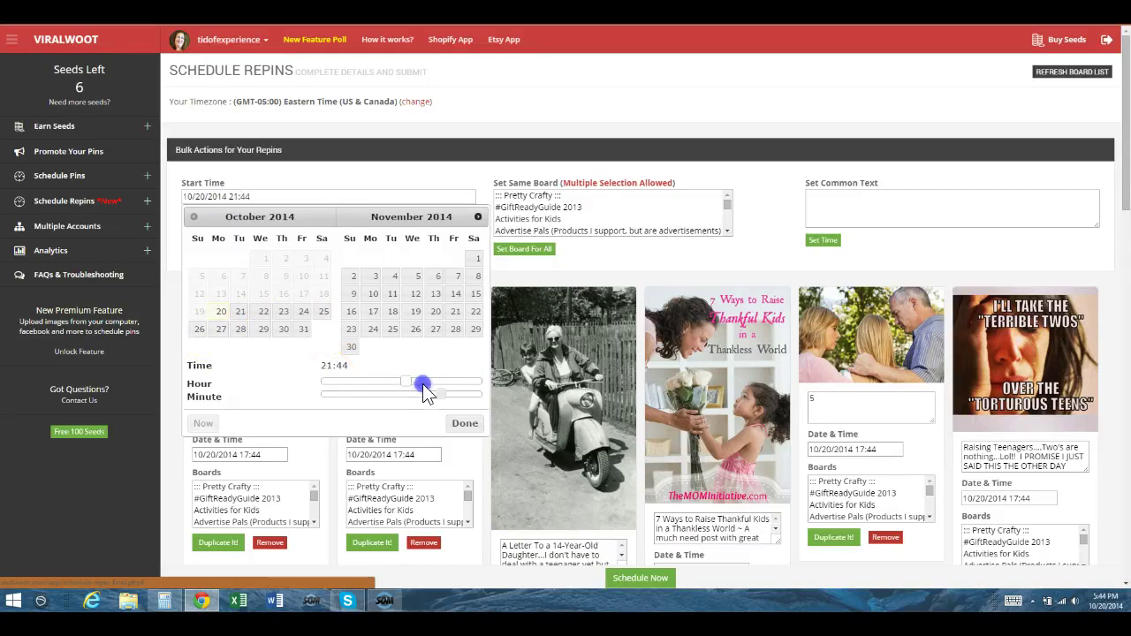
{"action": "left_click", "coordinate": [466, 425]}
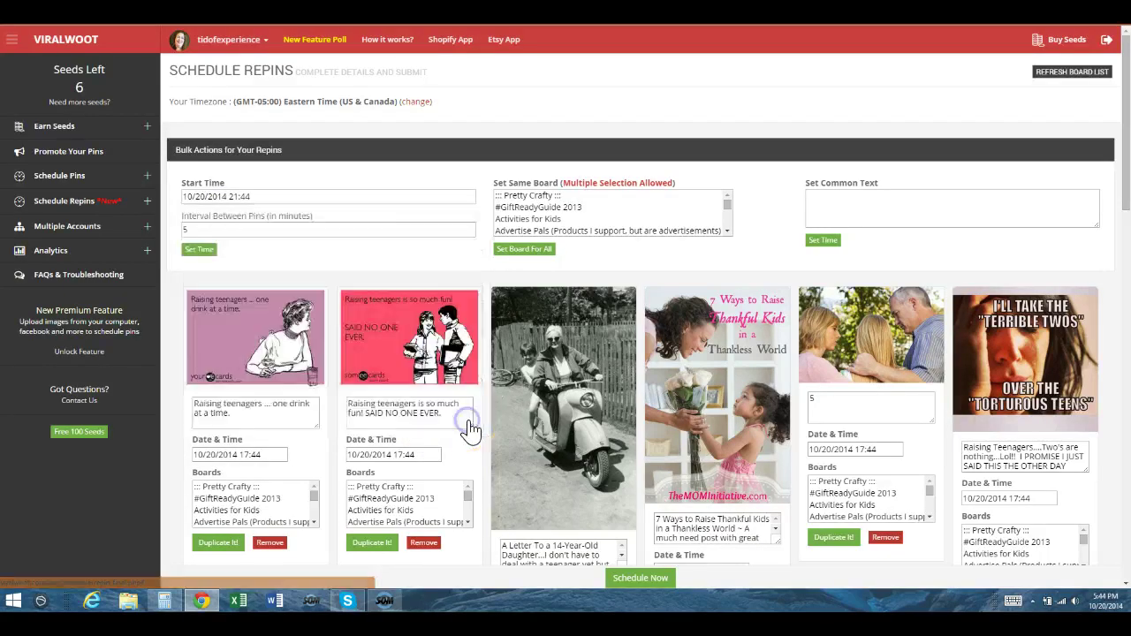
Step: Choose Parenting as the common board and apply it to all pins
{"action": "left_click", "coordinate": [727, 230]}
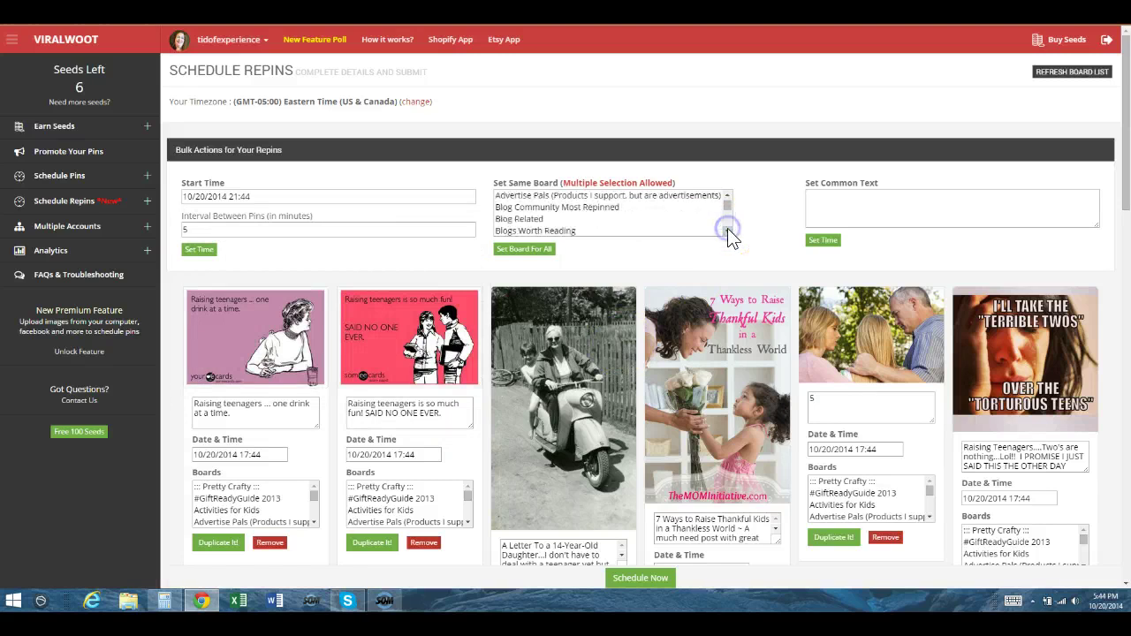
{"action": "left_click", "coordinate": [727, 230]}
{"action": "left_click", "coordinate": [727, 230]}
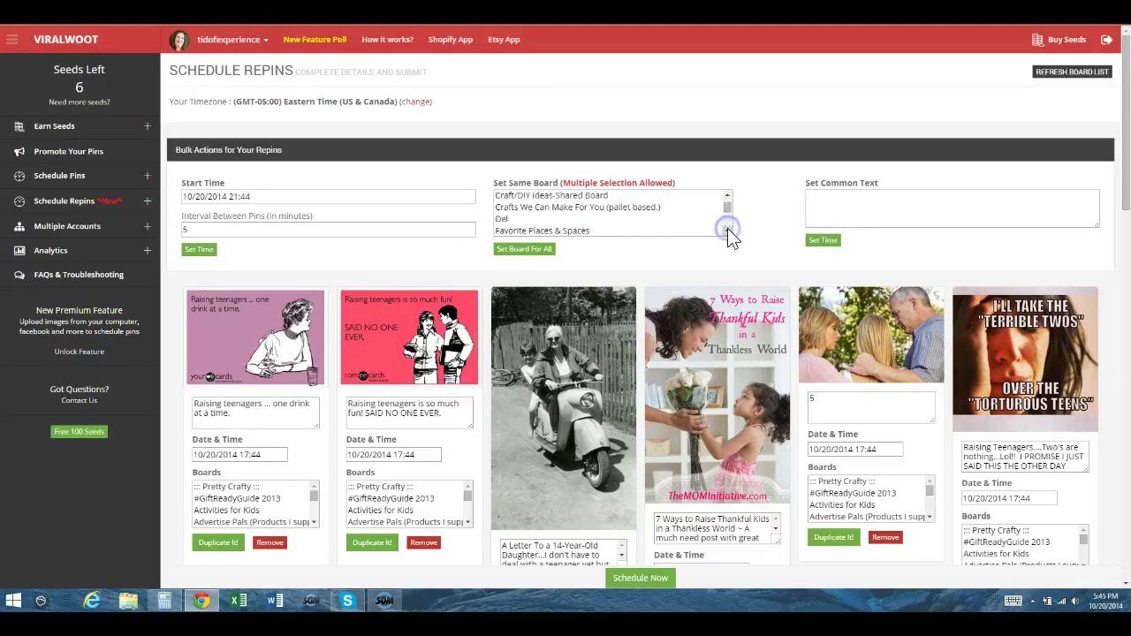
{"action": "left_click", "coordinate": [728, 230]}
{"action": "left_click", "coordinate": [727, 230]}
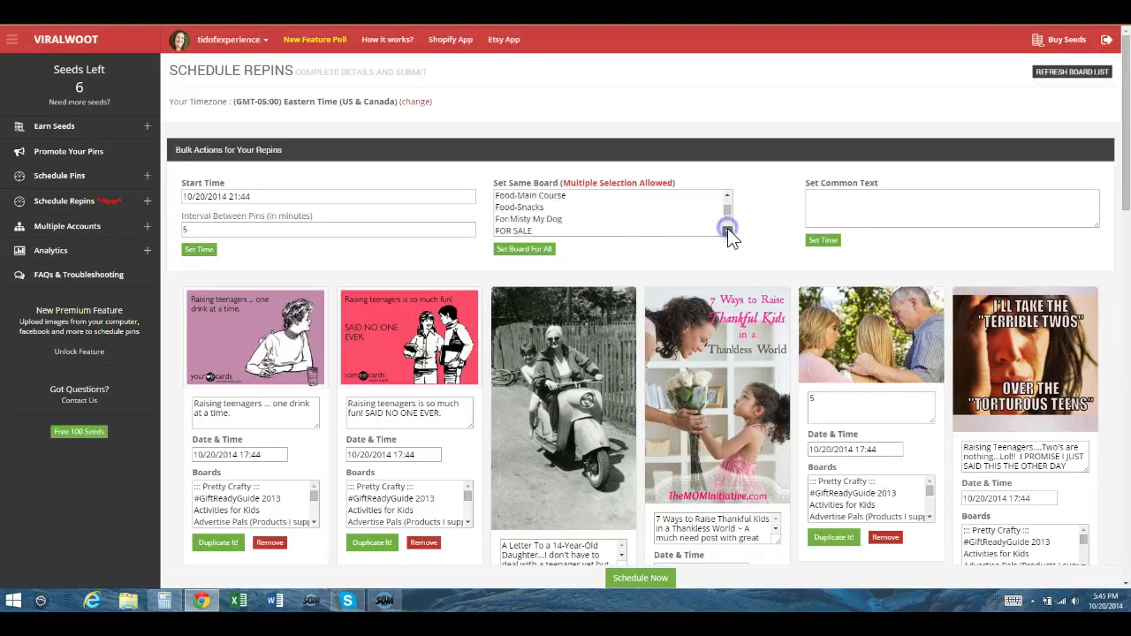
{"action": "left_click", "coordinate": [727, 230]}
{"action": "left_click", "coordinate": [728, 229]}
{"action": "left_click", "coordinate": [727, 230]}
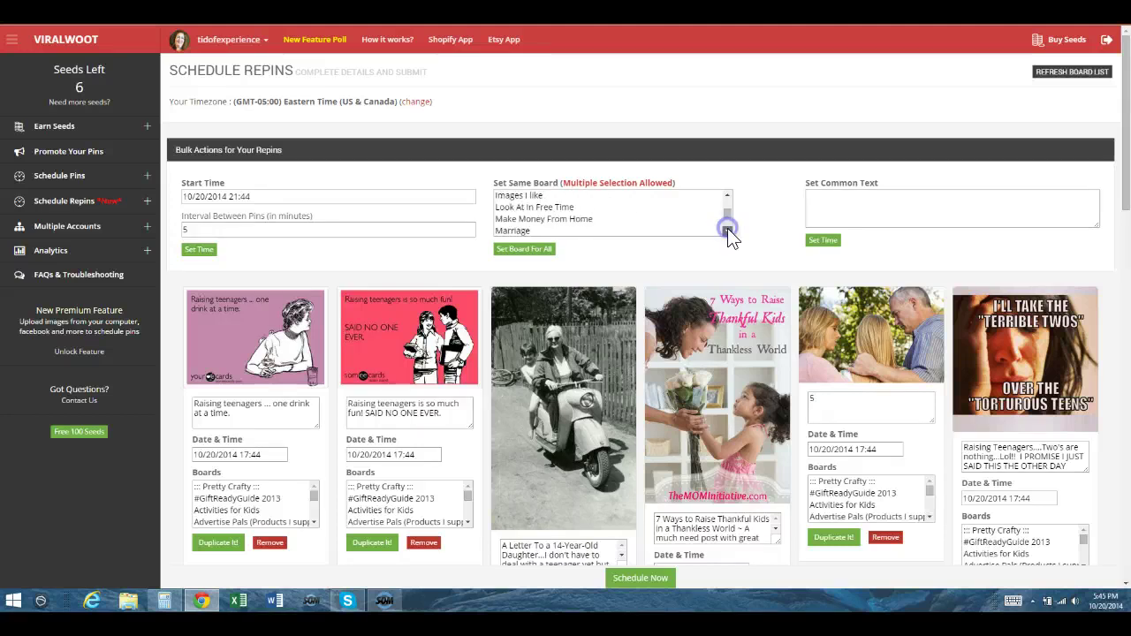
{"action": "left_click", "coordinate": [727, 230]}
{"action": "left_click", "coordinate": [728, 219]}
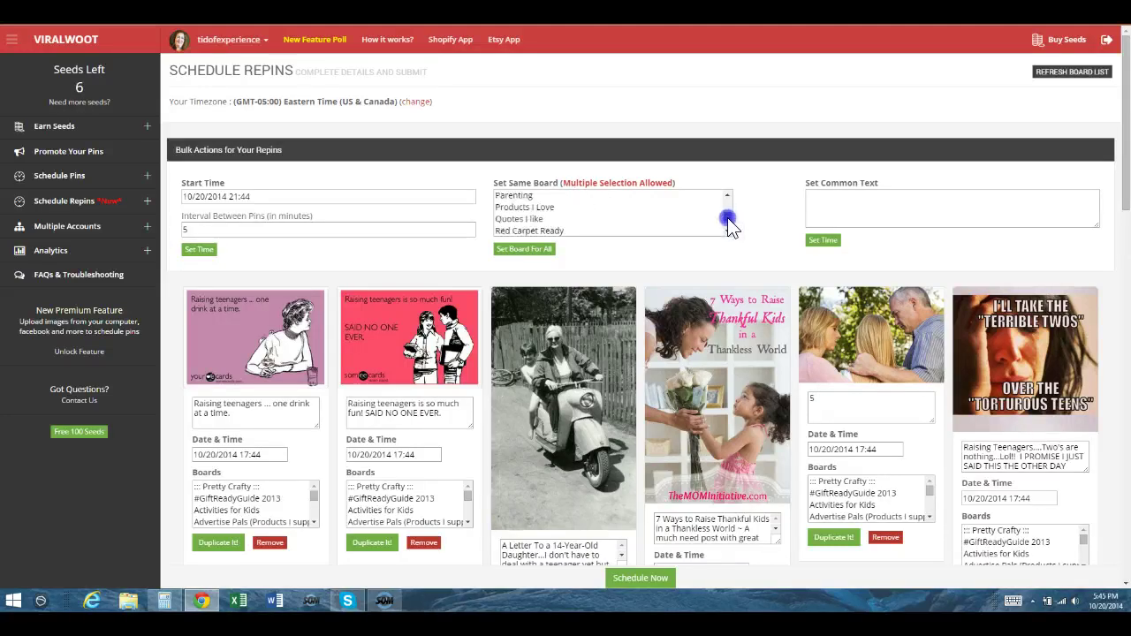
{"action": "left_click", "coordinate": [728, 219]}
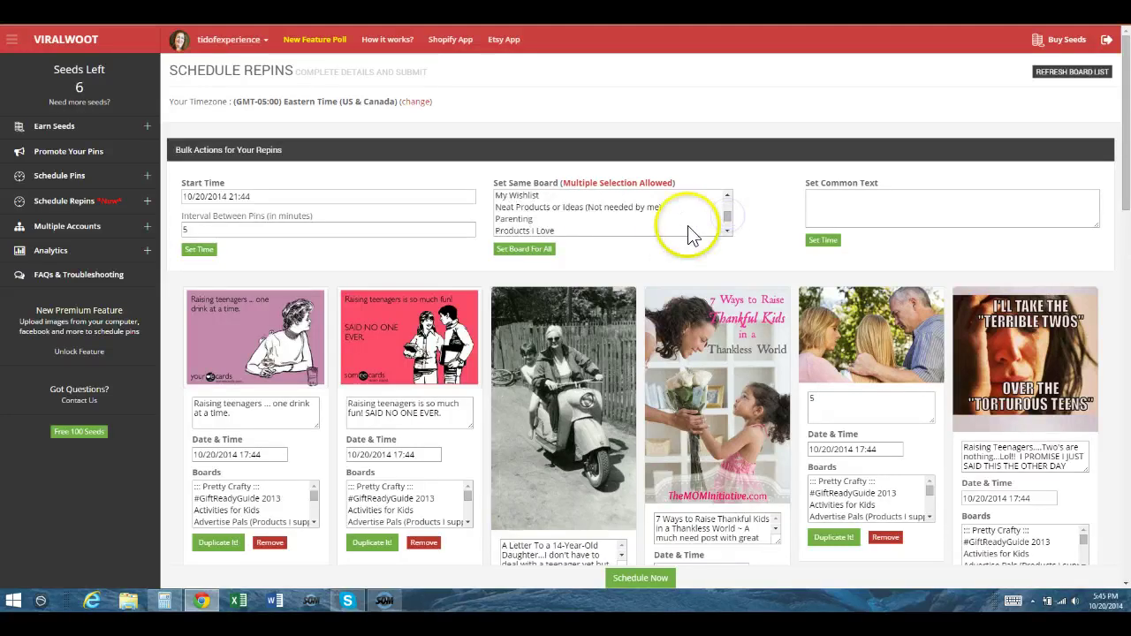
{"action": "left_click", "coordinate": [634, 220]}
{"action": "left_click", "coordinate": [548, 251]}
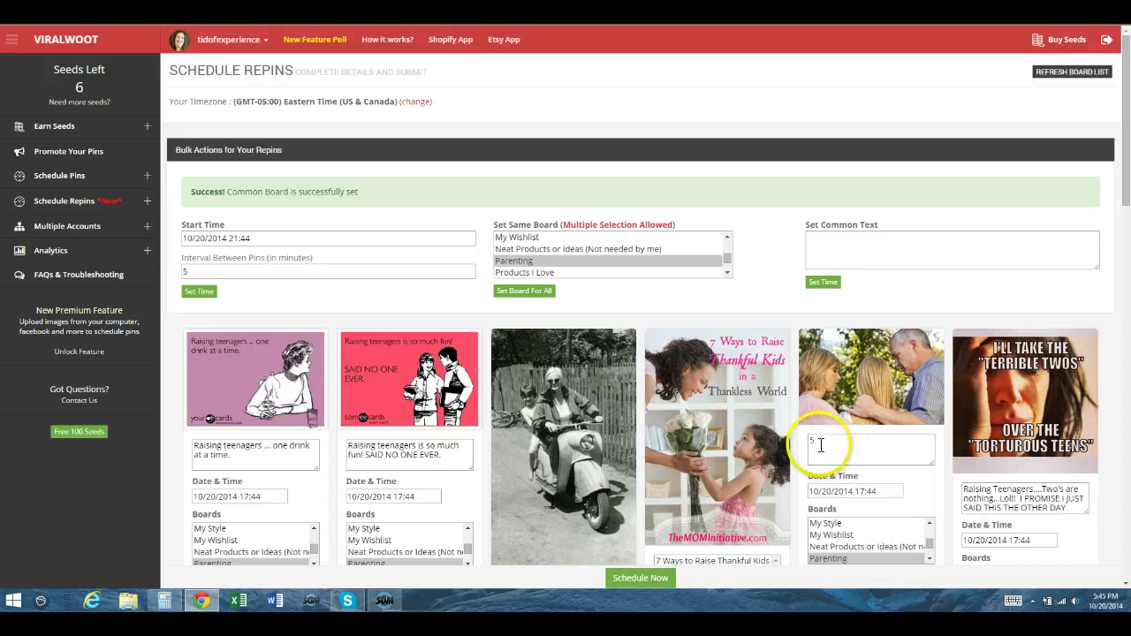
Step: Apply a 10-minute interval between repins and submit all 25 for scheduling
{"action": "left_click", "coordinate": [196, 272]}
{"action": "type", "text": "10"}
{"action": "left_click", "coordinate": [204, 293]}
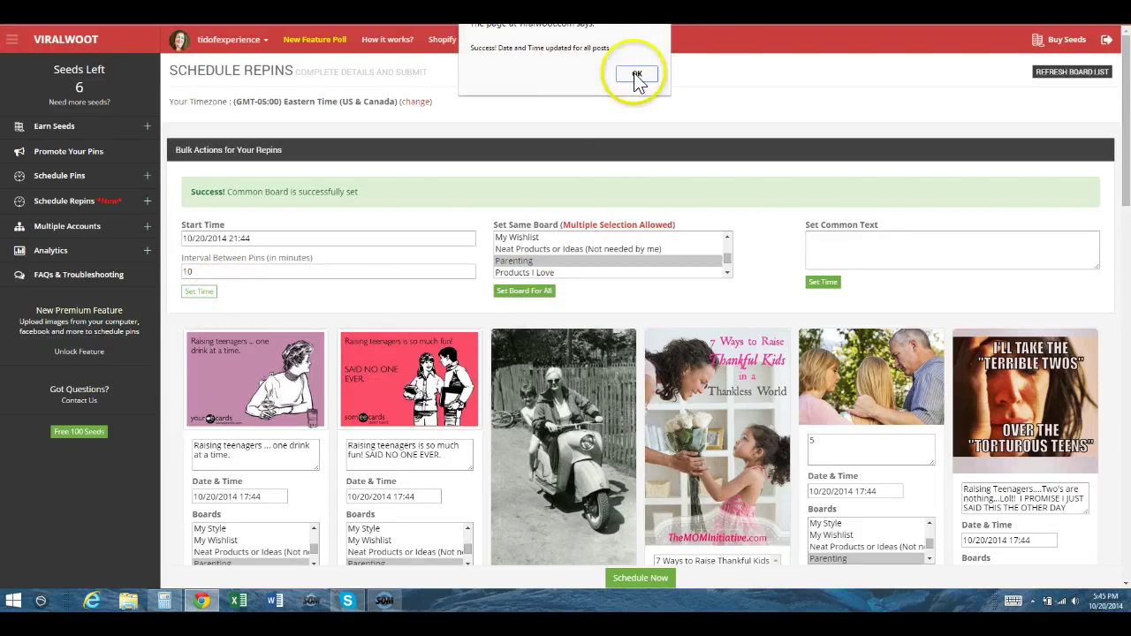
{"action": "left_click", "coordinate": [640, 76]}
{"action": "left_click_drag", "start_coordinate": [1127, 123], "coordinate": [1127, 398]}
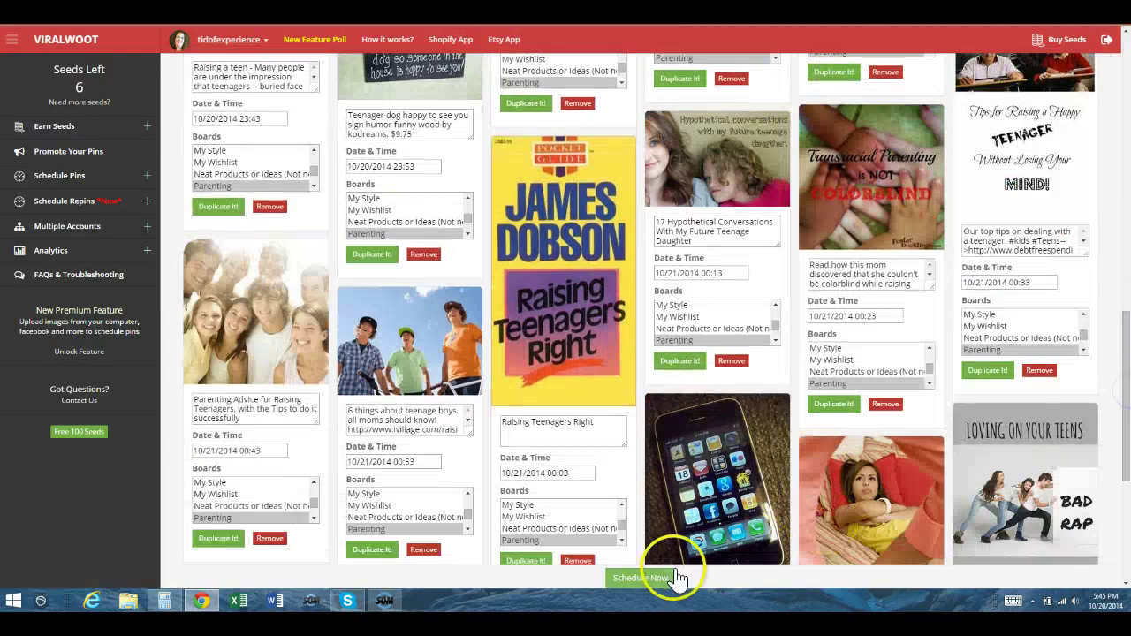
{"action": "left_click", "coordinate": [654, 578]}
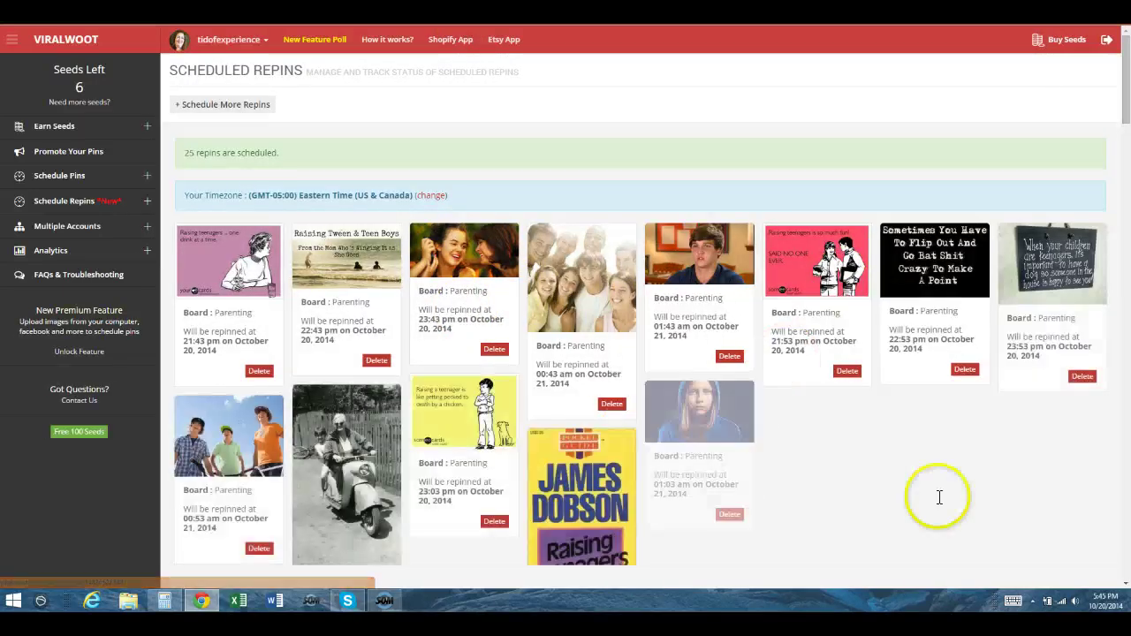
Step: Scroll through the 25 scheduled Parenting repin cards, then try scheduling another batch
{"action": "mouse_move", "coordinate": [1127, 97]}
{"action": "left_mouse_down"}
{"action": "mouse_move", "coordinate": [1128, 261]}
{"action": "mouse_move", "coordinate": [1127, 177]}
{"action": "left_mouse_up"}
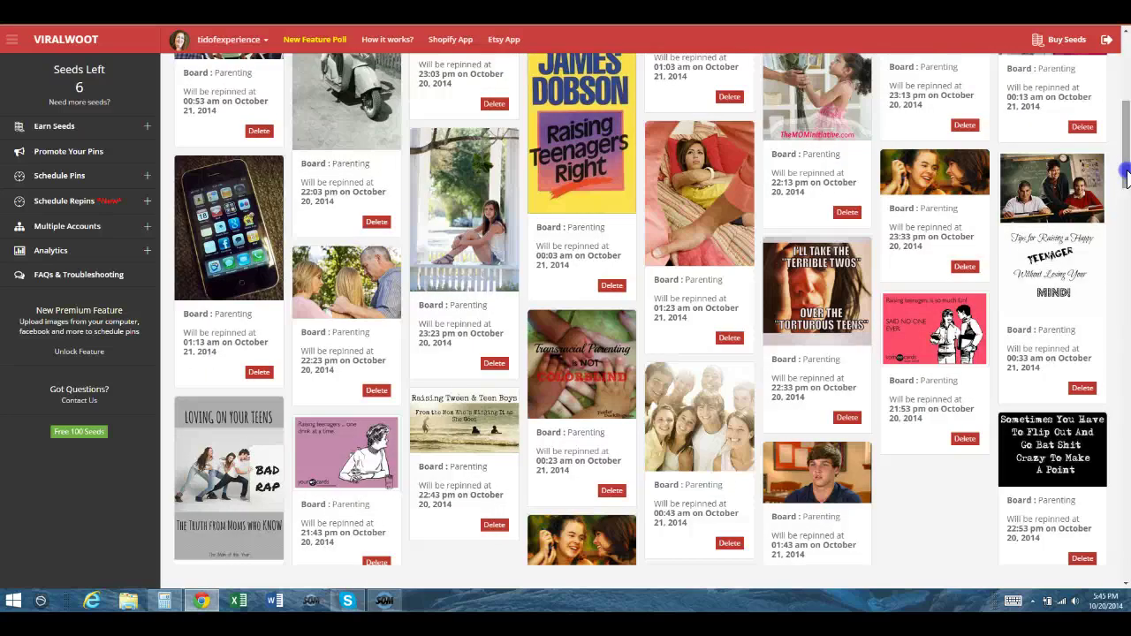
{"action": "left_click_drag", "start_coordinate": [1127, 177], "coordinate": [1127, 190]}
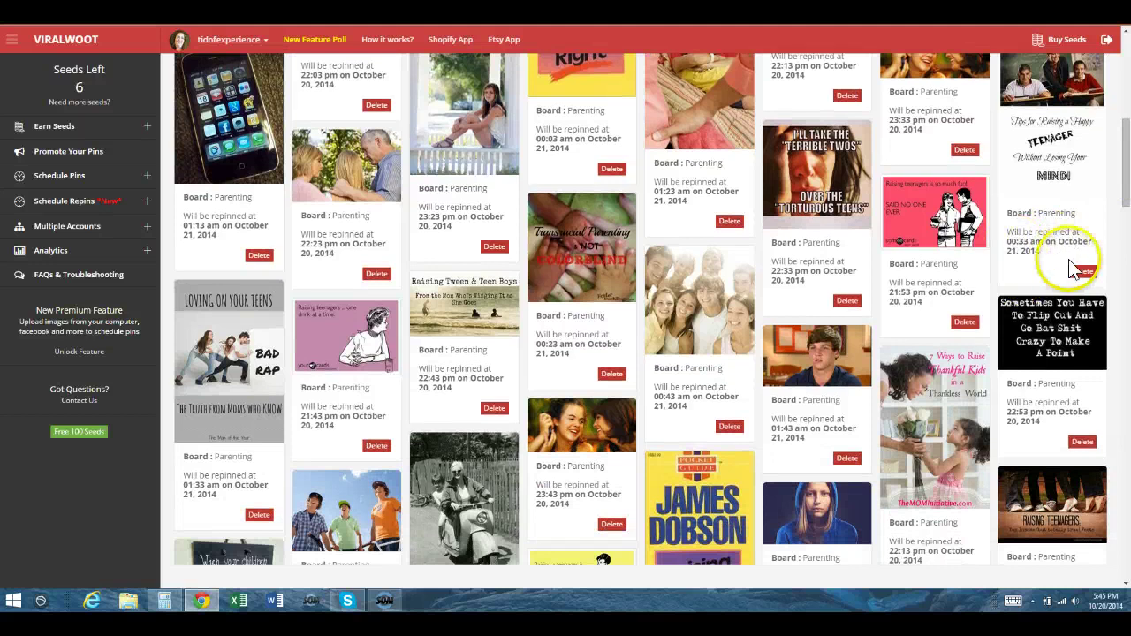
{"action": "left_click_drag", "start_coordinate": [1128, 185], "coordinate": [1126, 521]}
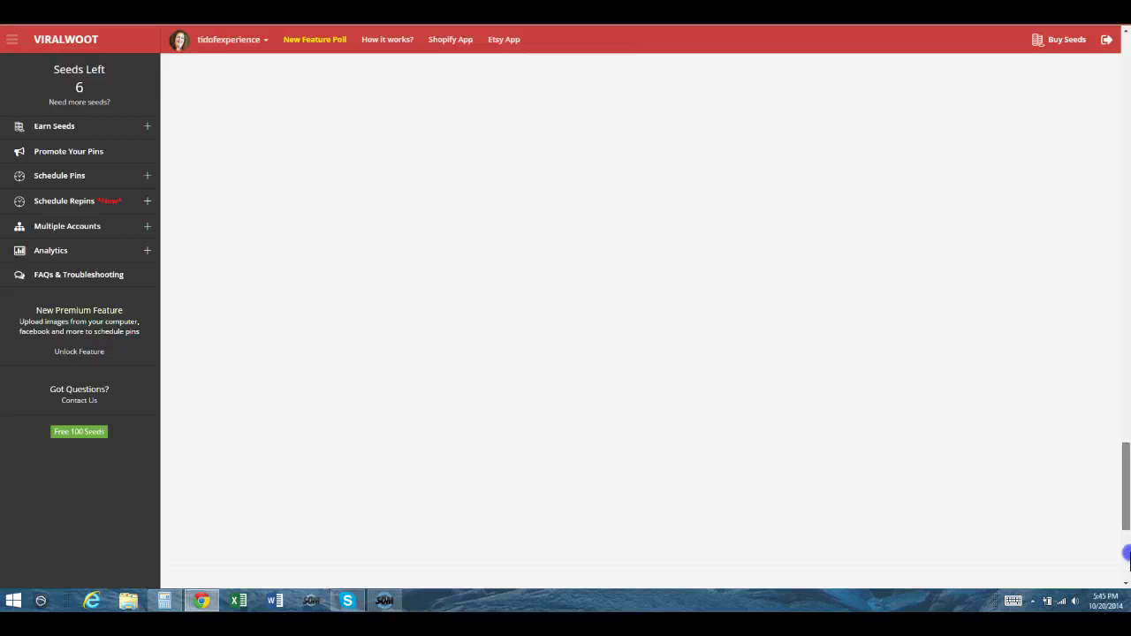
{"action": "left_click_drag", "start_coordinate": [1126, 521], "coordinate": [1126, 80]}
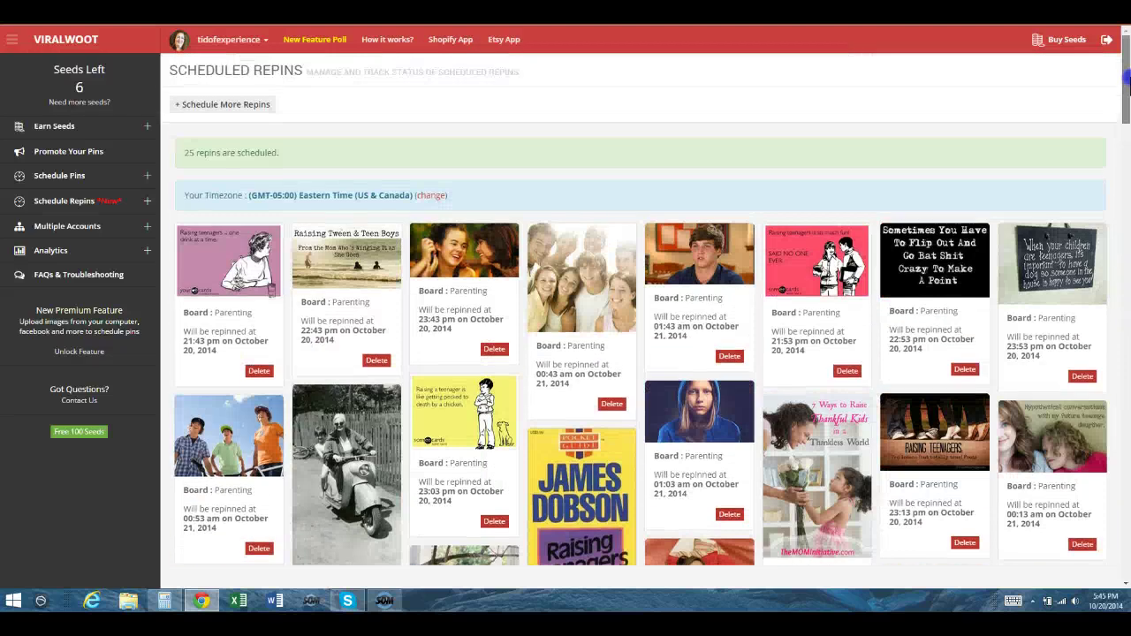
{"action": "left_click", "coordinate": [239, 107]}
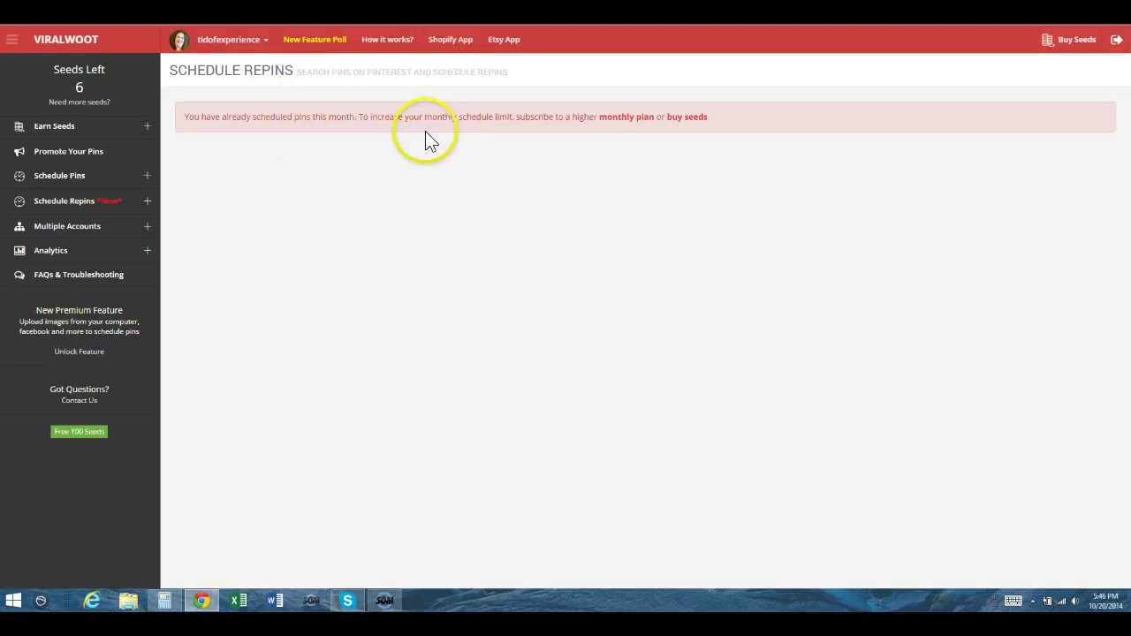
Step: Open the monthly plans from the limit notice, review the tiers, and try subscribing to Premium
{"action": "left_click", "coordinate": [634, 118]}
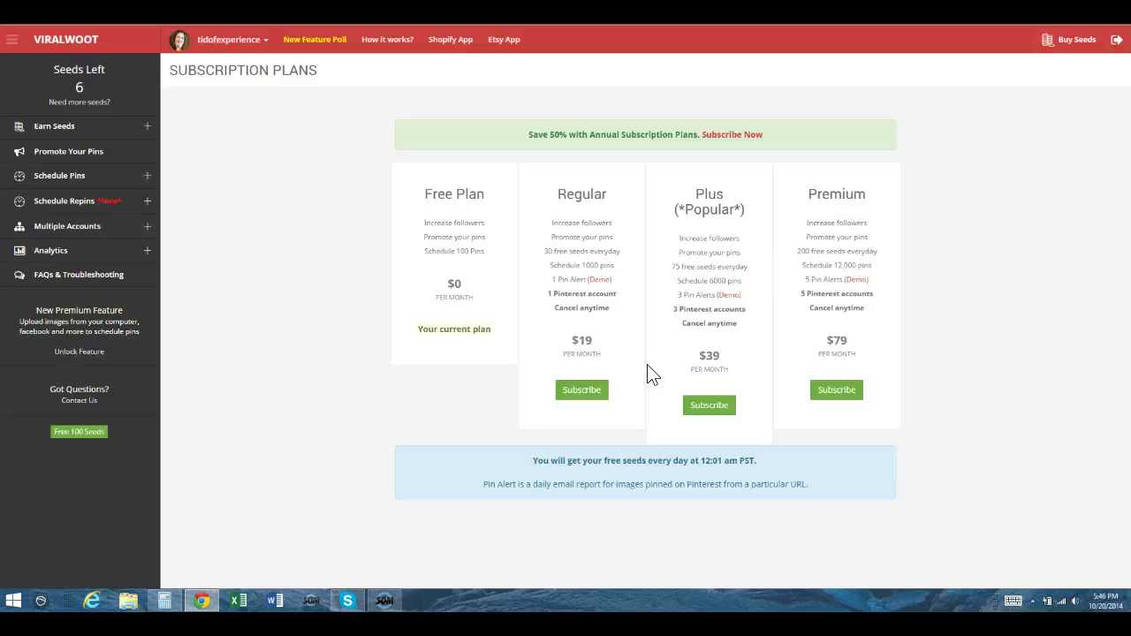
{"action": "left_click_drag", "start_coordinate": [647, 364], "coordinate": [695, 324]}
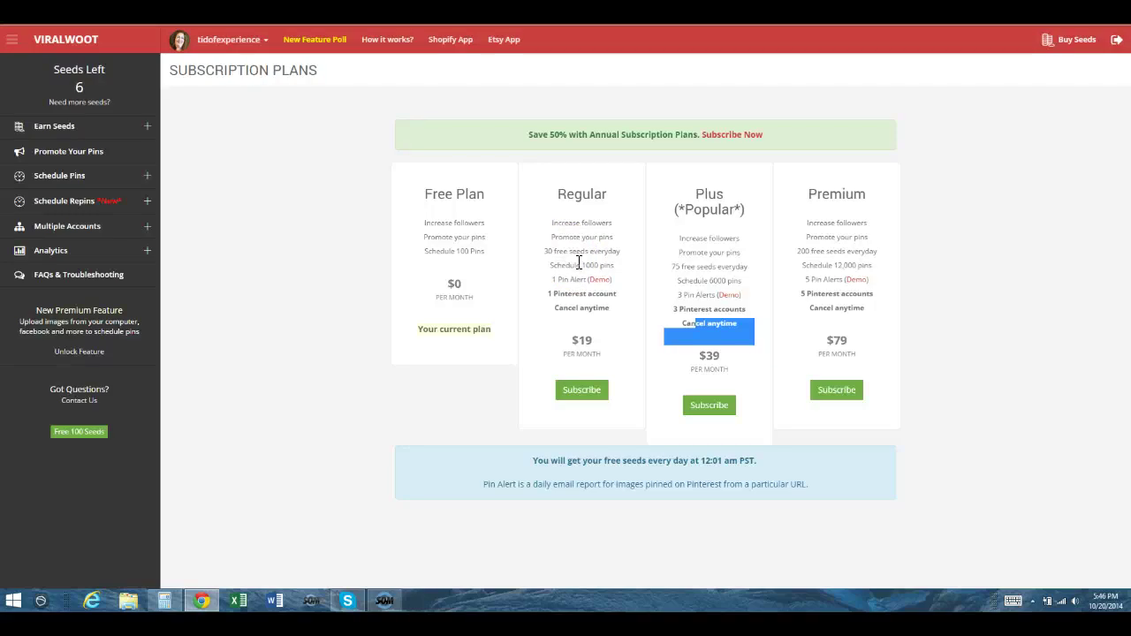
{"action": "left_click", "coordinate": [746, 251]}
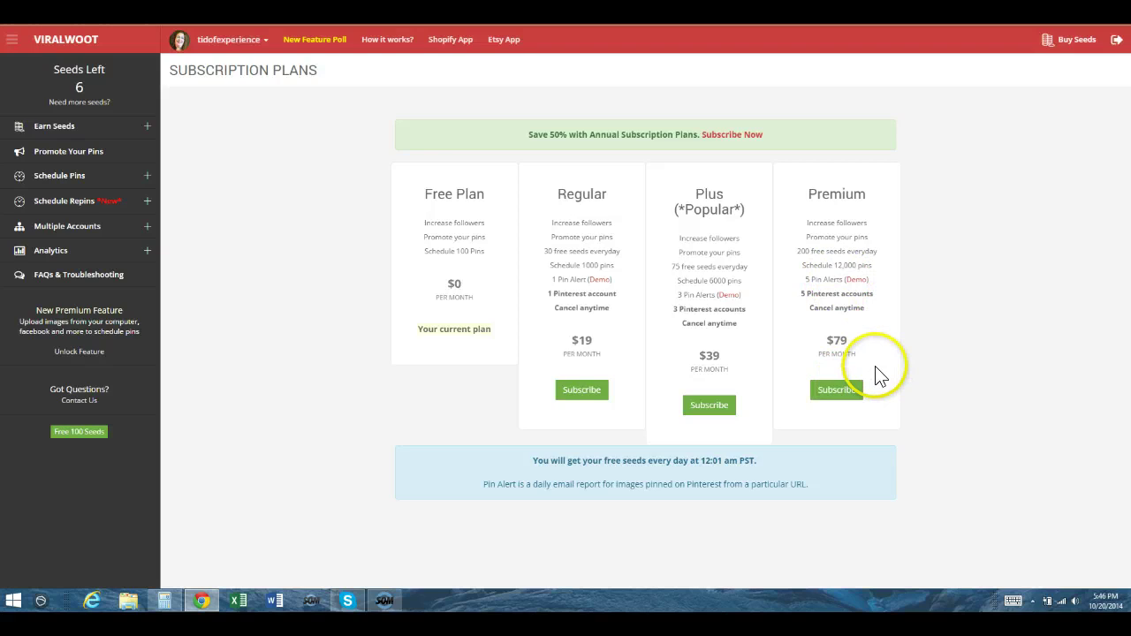
{"action": "left_click", "coordinate": [854, 392]}
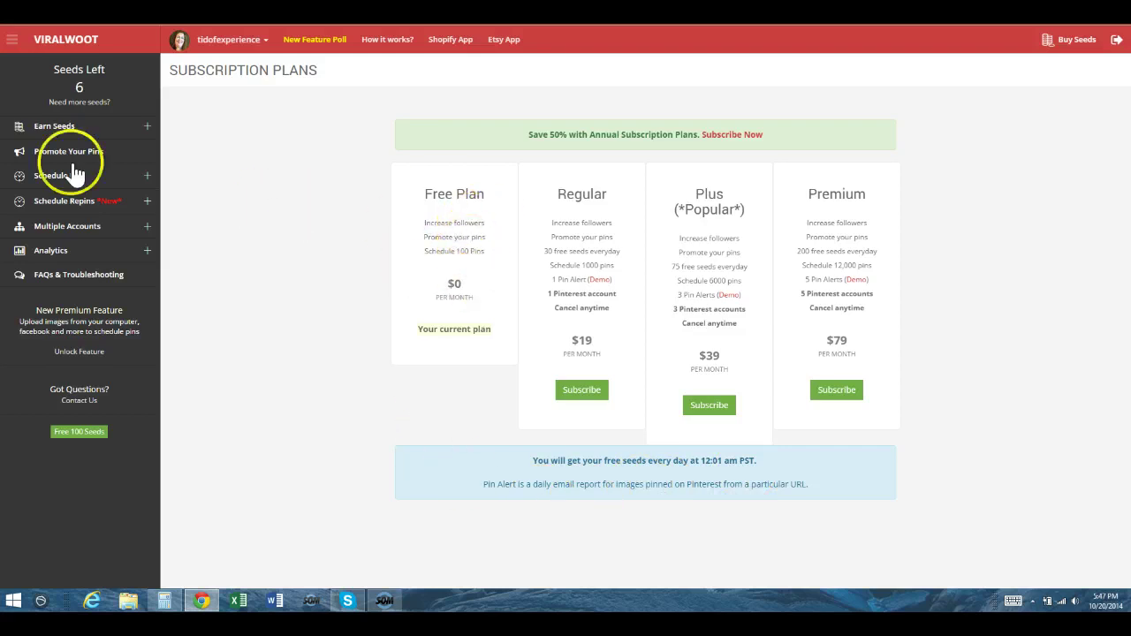
Step: Expand the Earn Seeds and Schedule Repins sections in the sidebar
{"action": "left_click", "coordinate": [56, 128]}
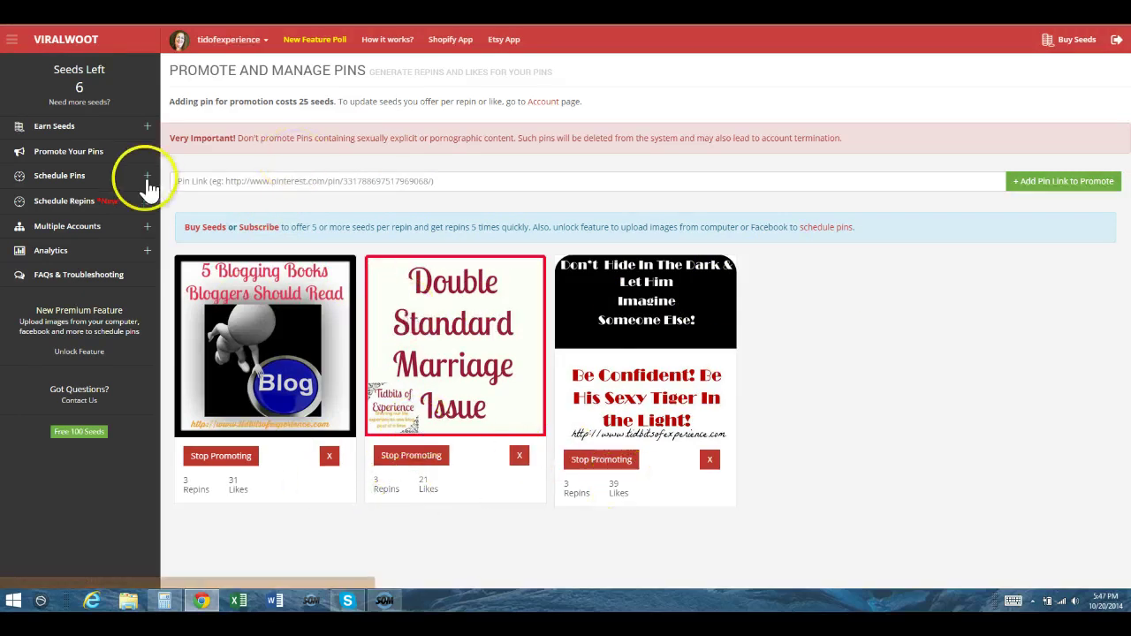
{"action": "left_click", "coordinate": [69, 202]}
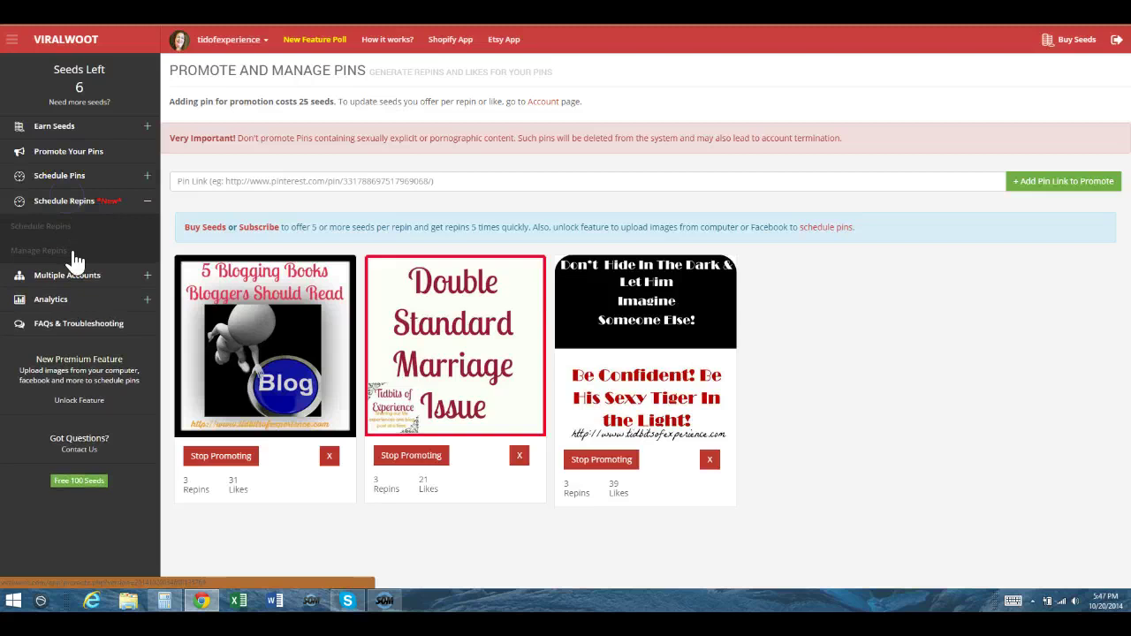
Step: Expand Multiple Accounts and Analytics and open the Pin Alerts page
{"action": "left_click", "coordinate": [73, 279]}
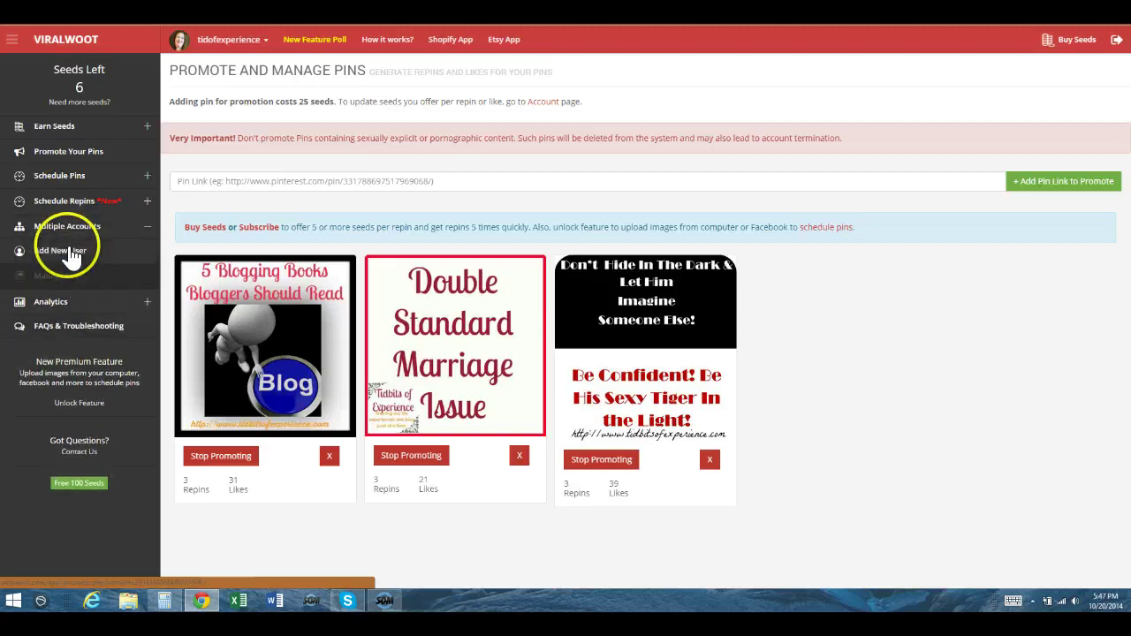
{"action": "left_click", "coordinate": [39, 302]}
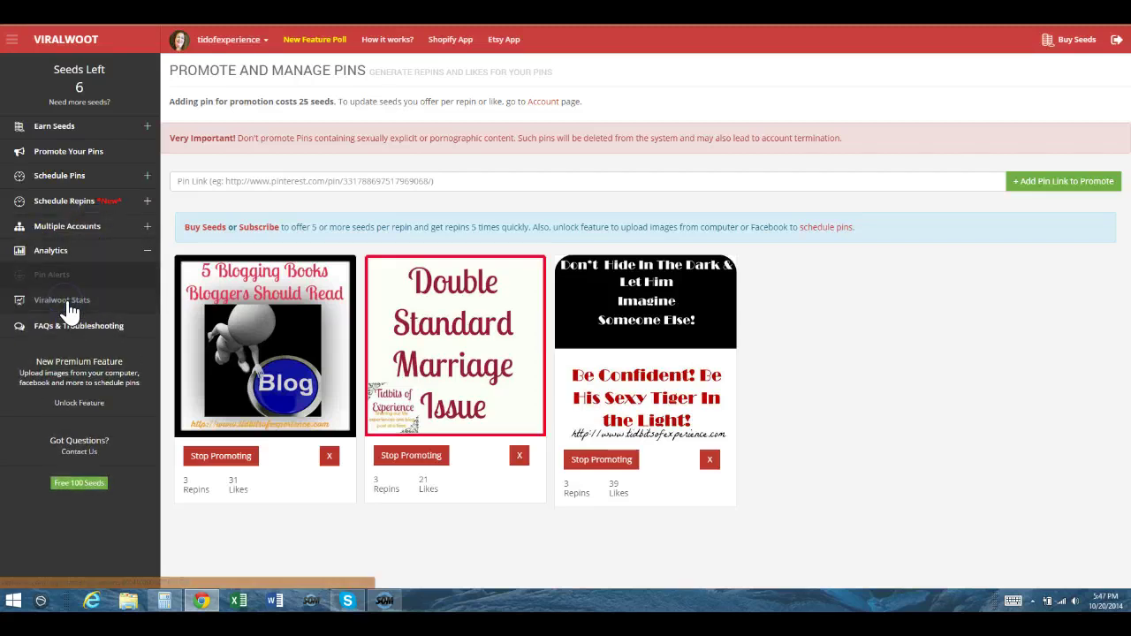
{"action": "left_click", "coordinate": [61, 281]}
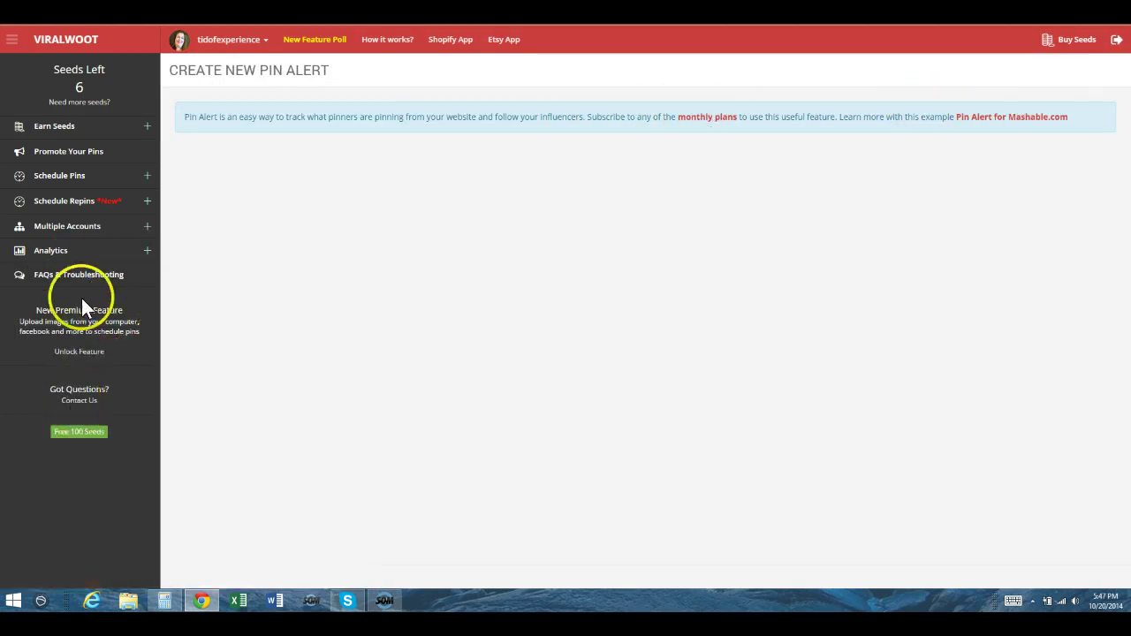
Step: Open the Schedule Pins page, which reports 100 pins already scheduled this month
{"action": "left_click", "coordinate": [55, 251]}
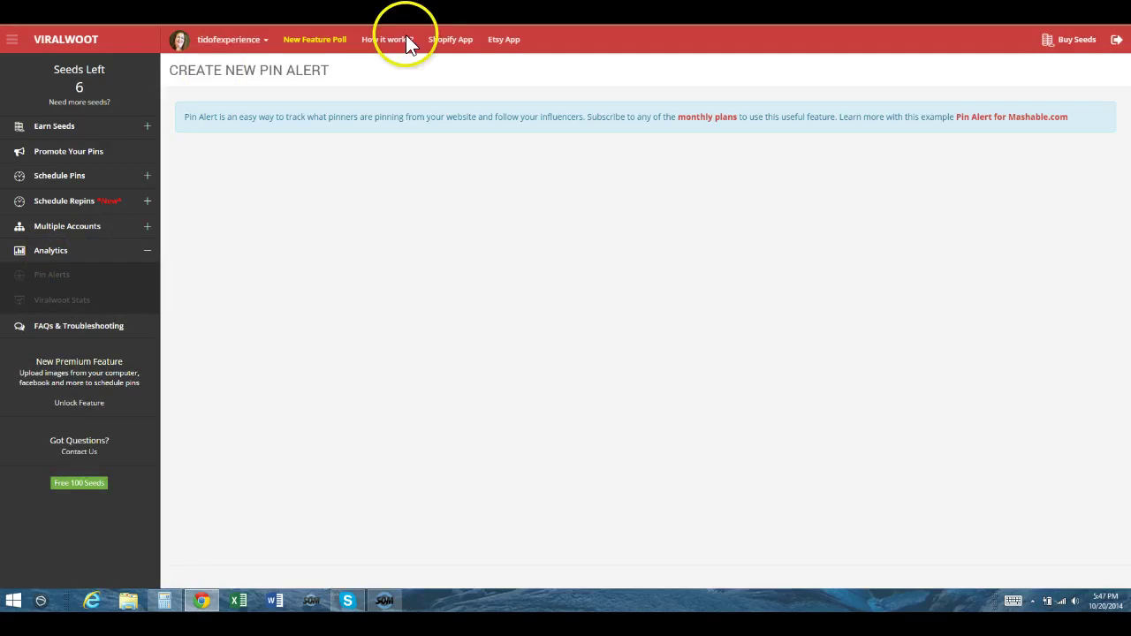
{"action": "left_click", "coordinate": [67, 184]}
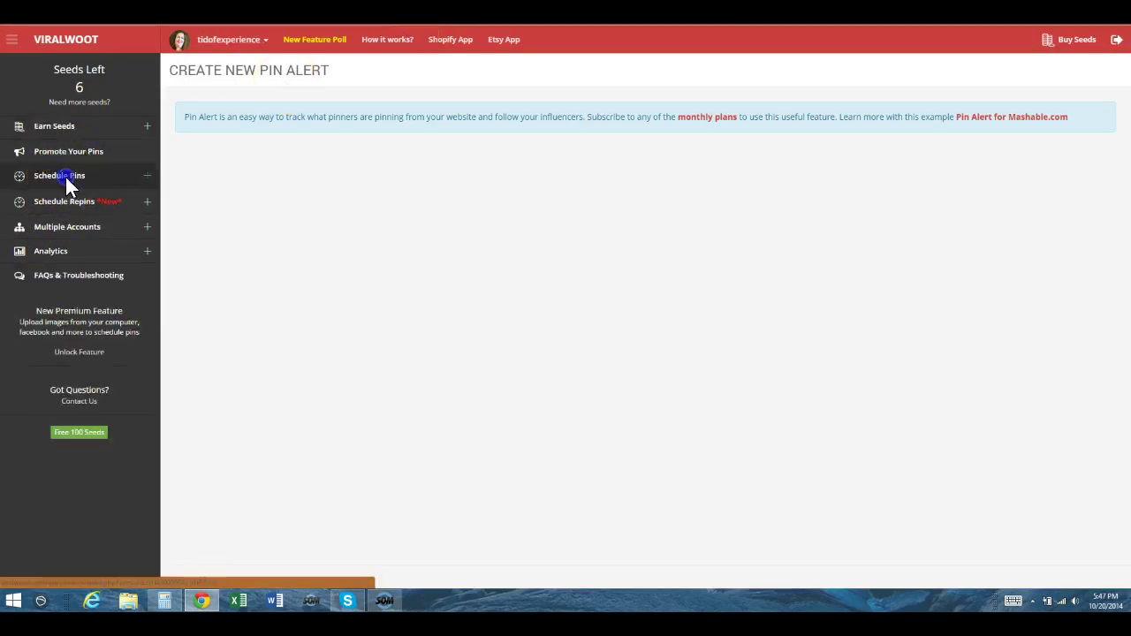
{"action": "left_click", "coordinate": [42, 202]}
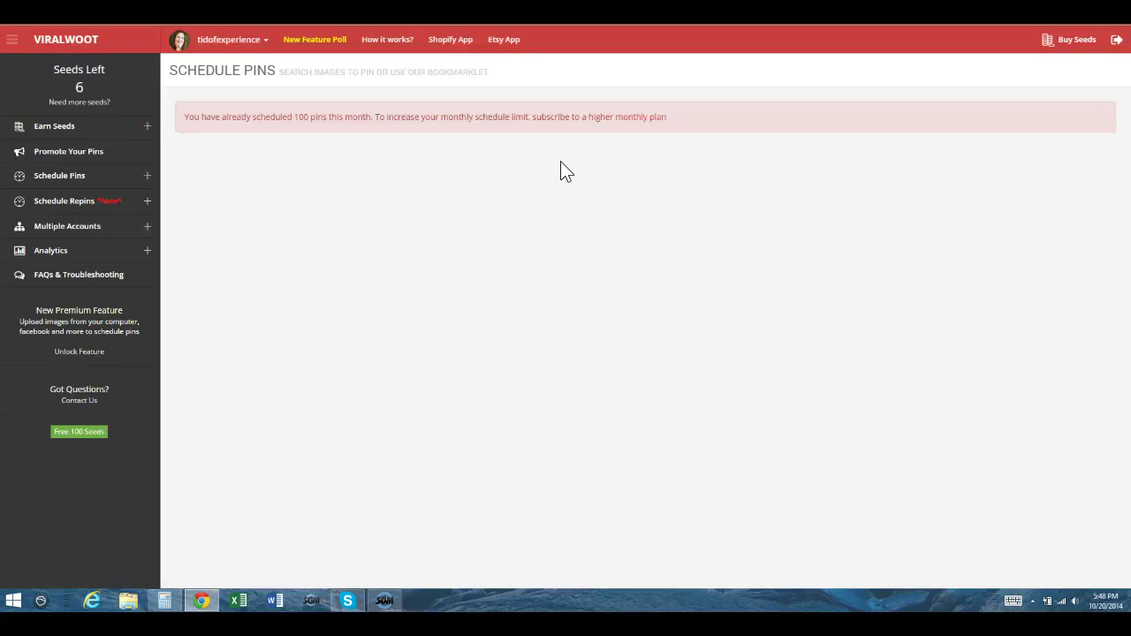
Step: Reload the Schedule Pins page and open the username's account options dropdown
{"action": "left_click", "coordinate": [86, 177]}
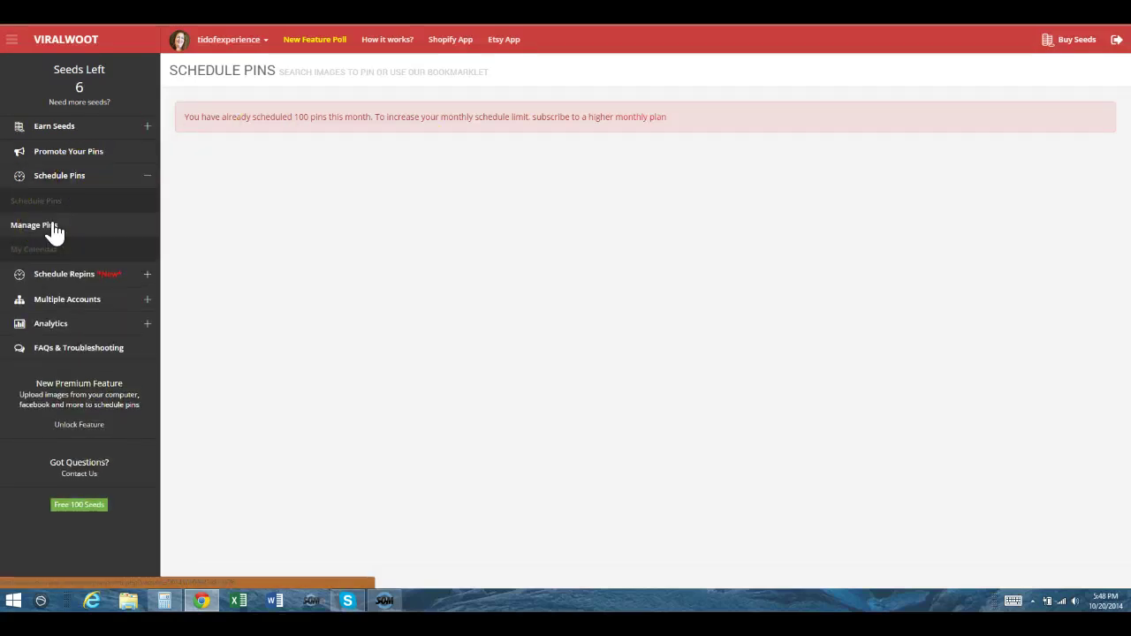
{"action": "left_click", "coordinate": [51, 202]}
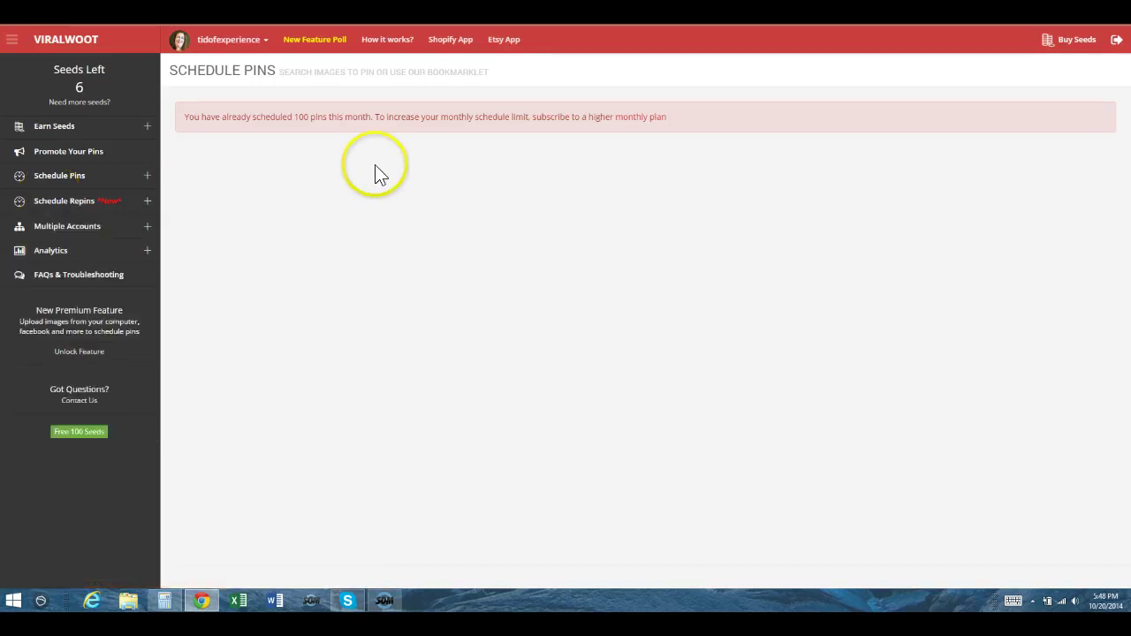
{"action": "left_click", "coordinate": [266, 39]}
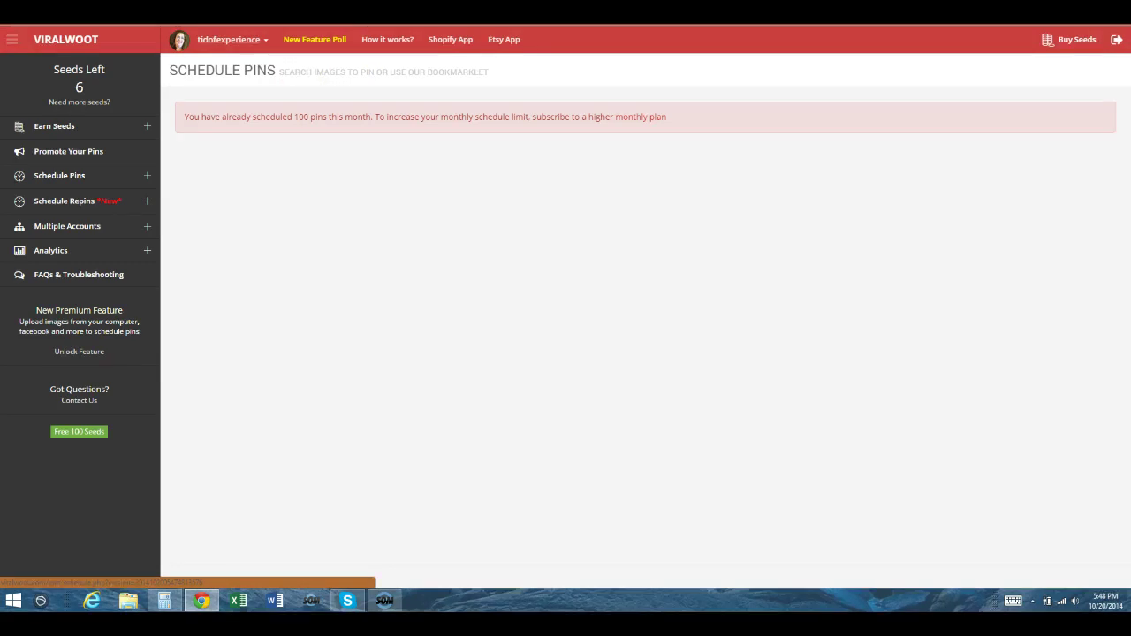
{"action": "left_click", "coordinate": [265, 39]}
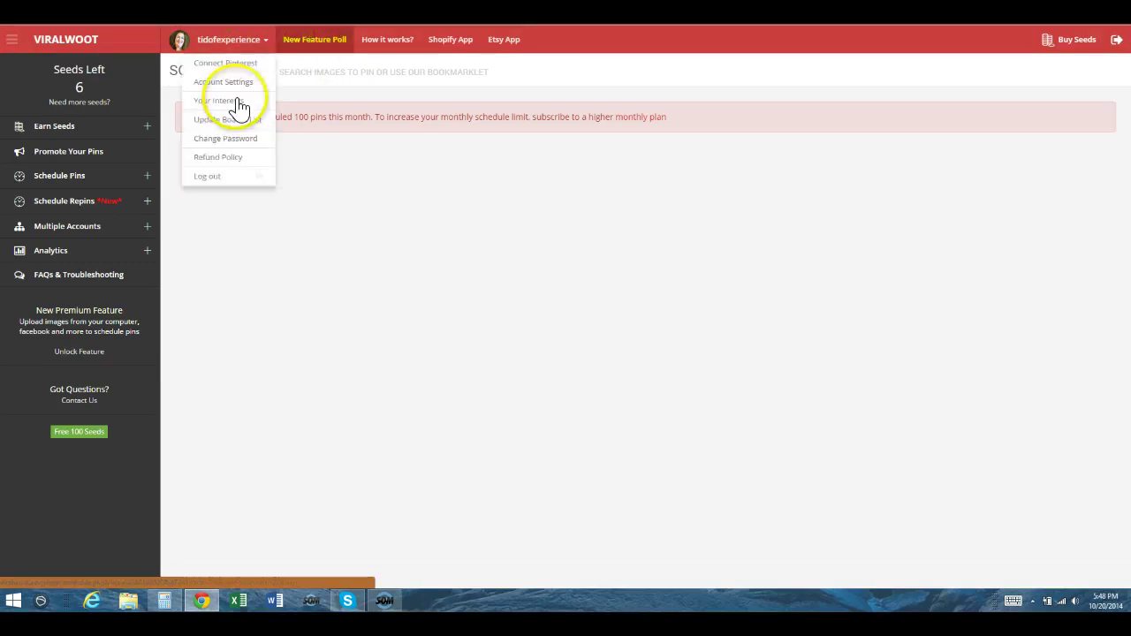